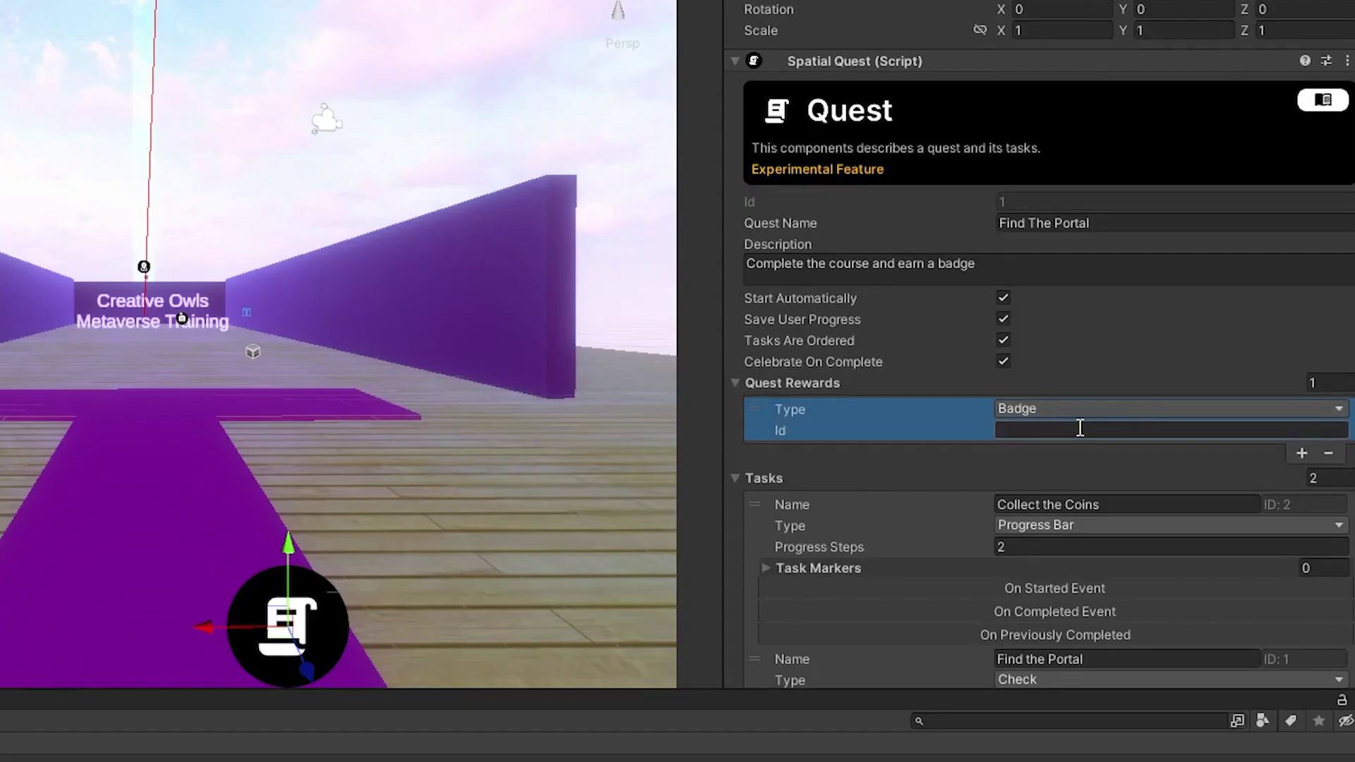
left_click(1080, 428)
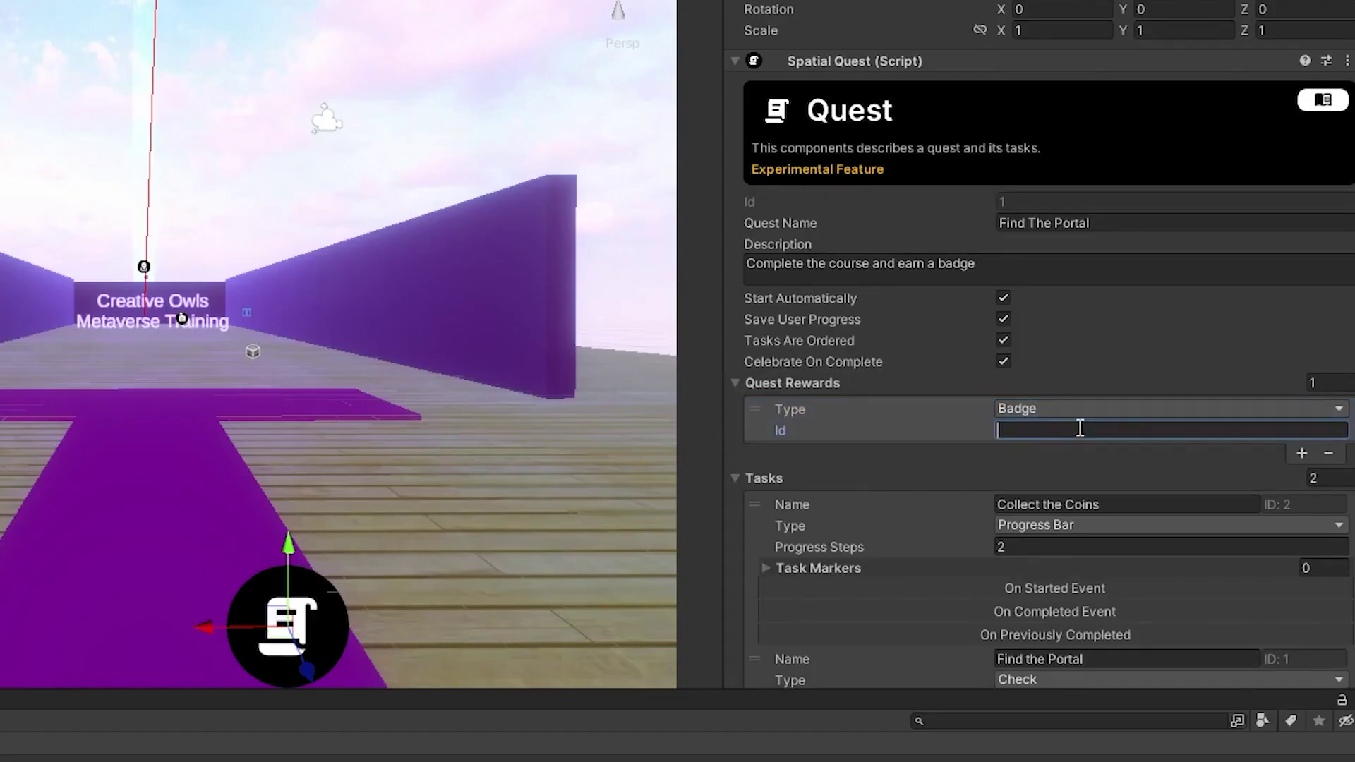
left_click(1288, 406)
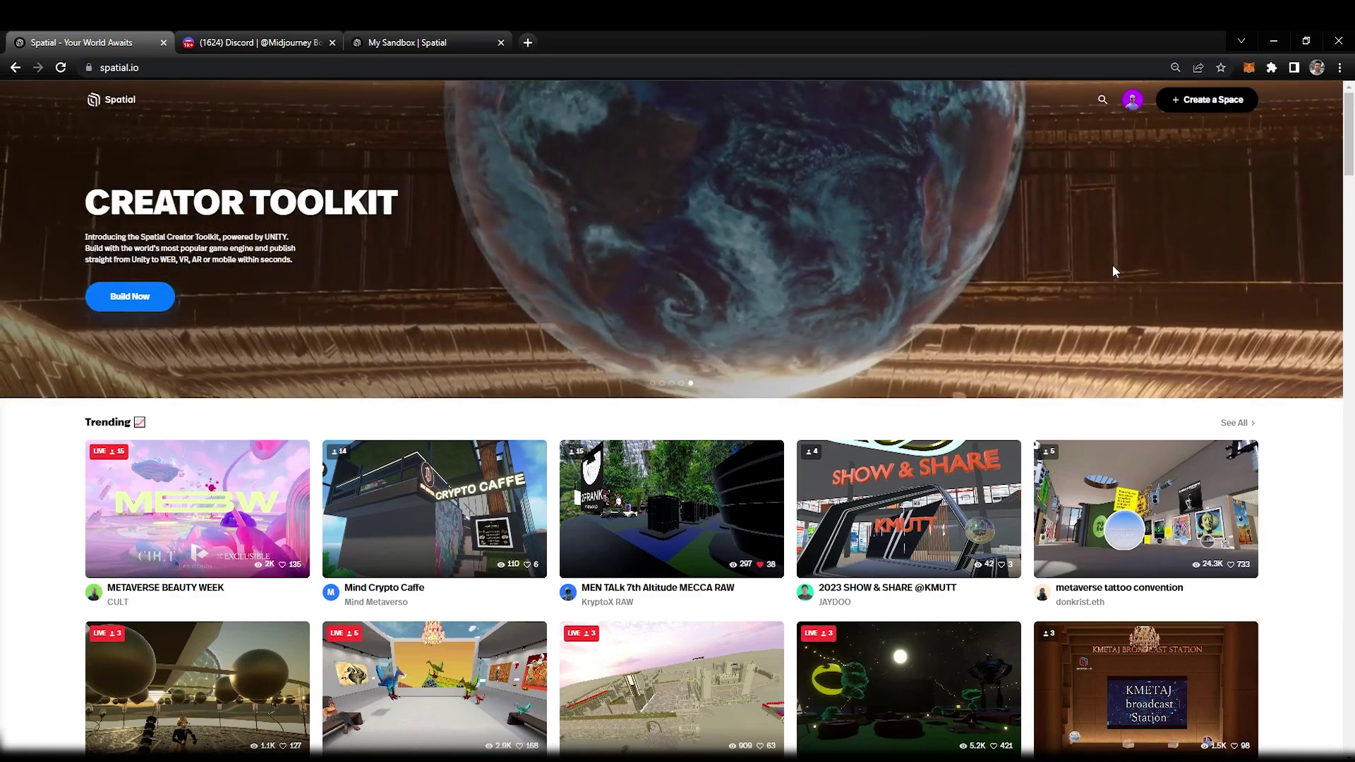
Open the Creative Owls world's badges in Spatial Studio and start a new badge
left_click(1133, 103)
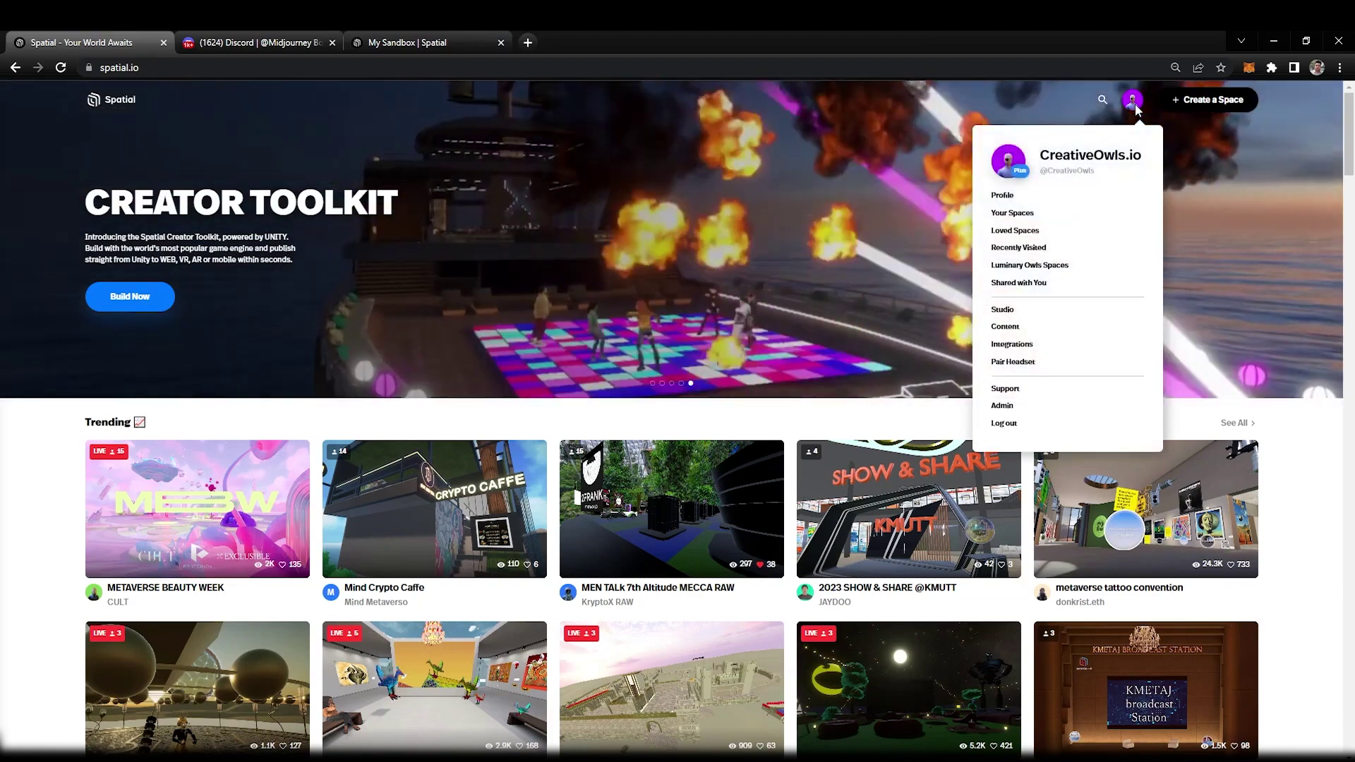
left_click(1005, 311)
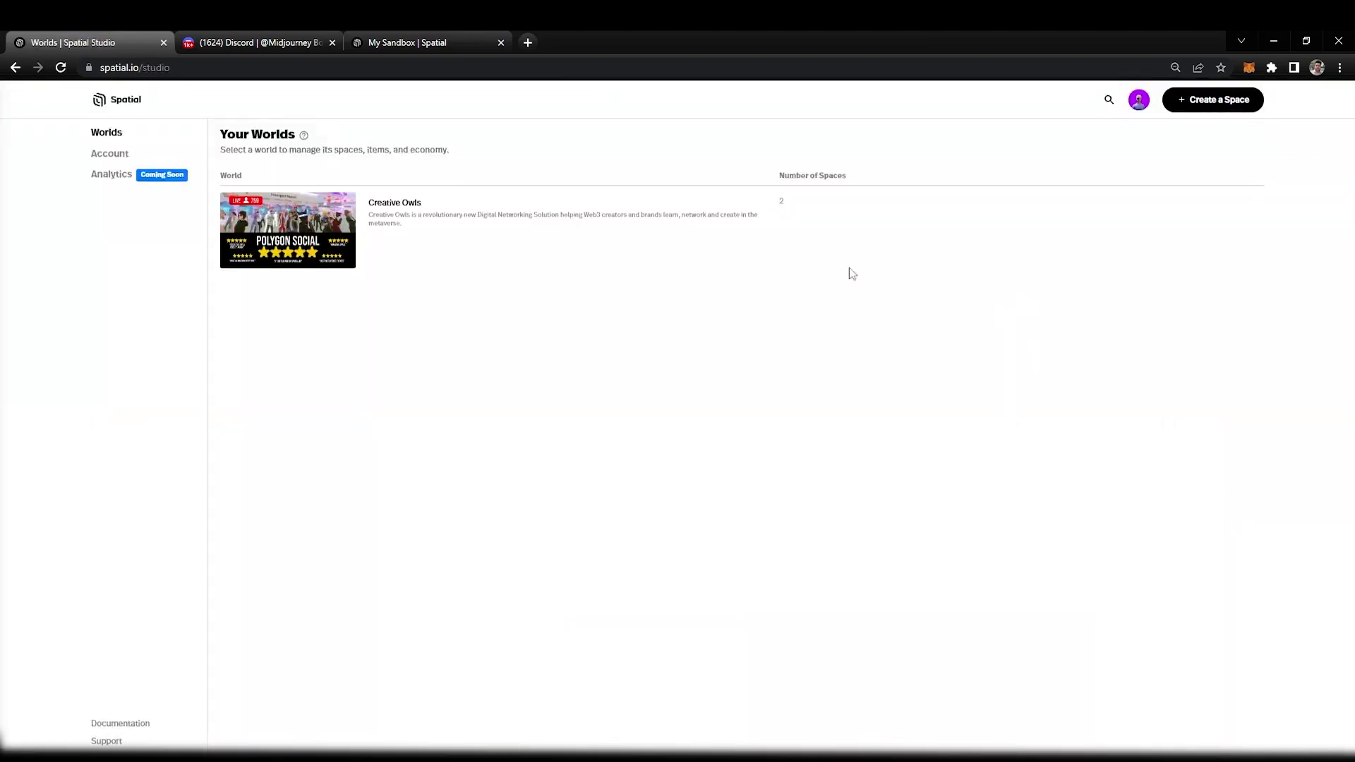
left_click(398, 210)
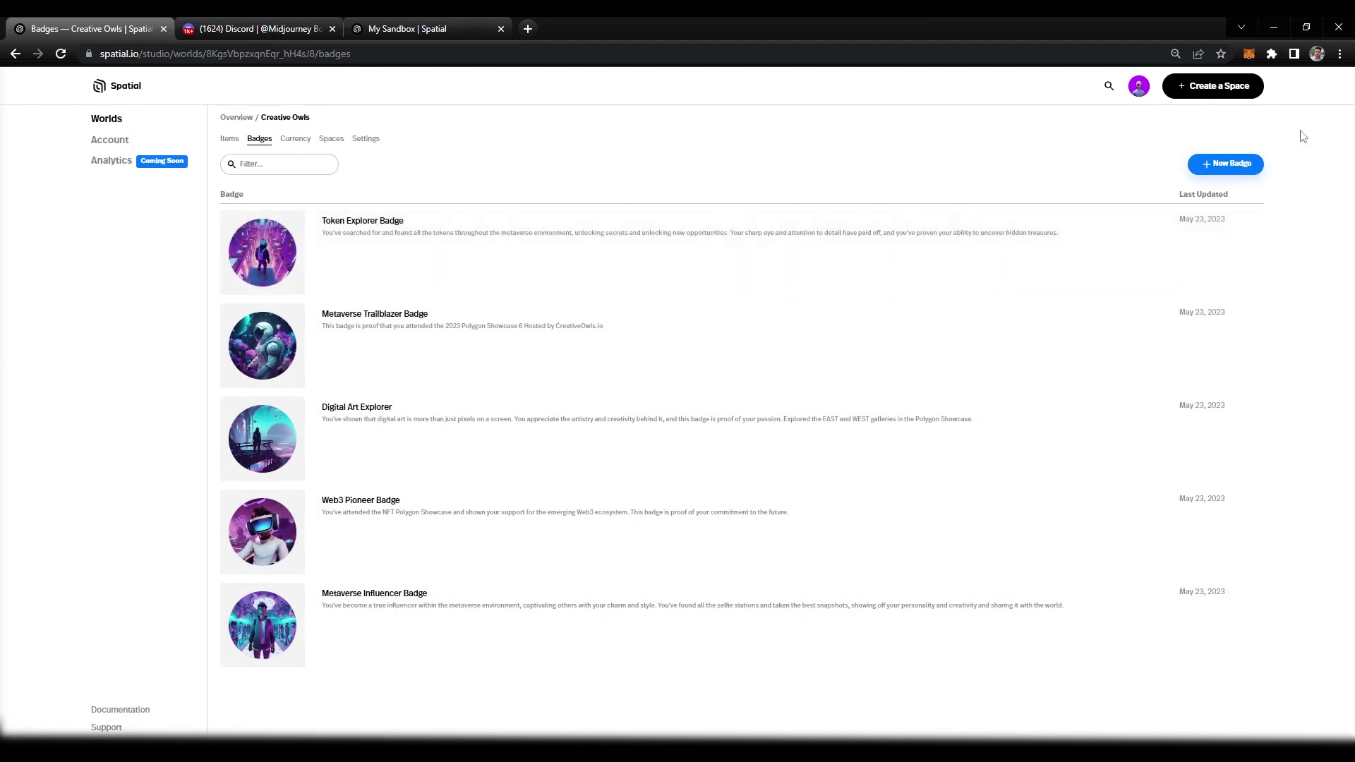
left_click(1237, 175)
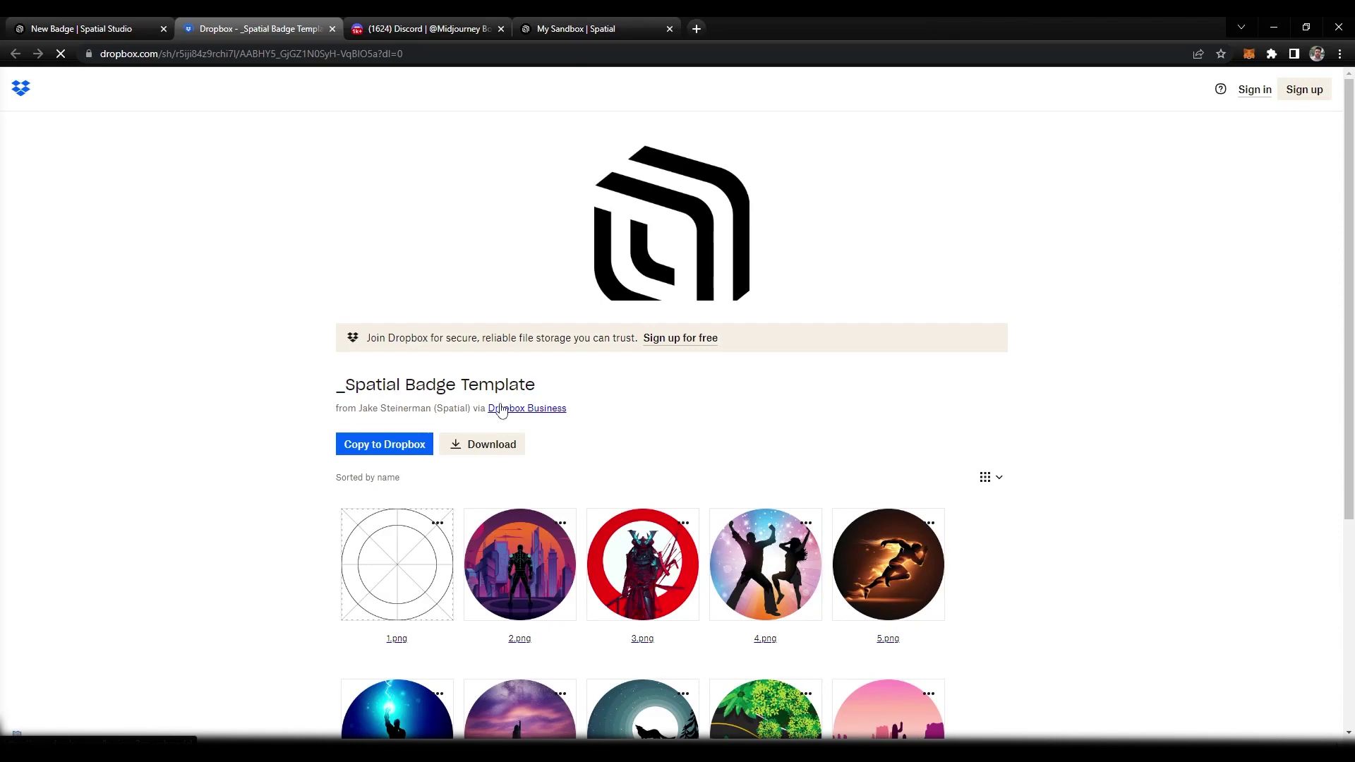
Look through the Spatial badge template images on Dropbox and the Midjourney badge designs in Discord, and return to the new badge form
scroll(206, 419, "down", 4)
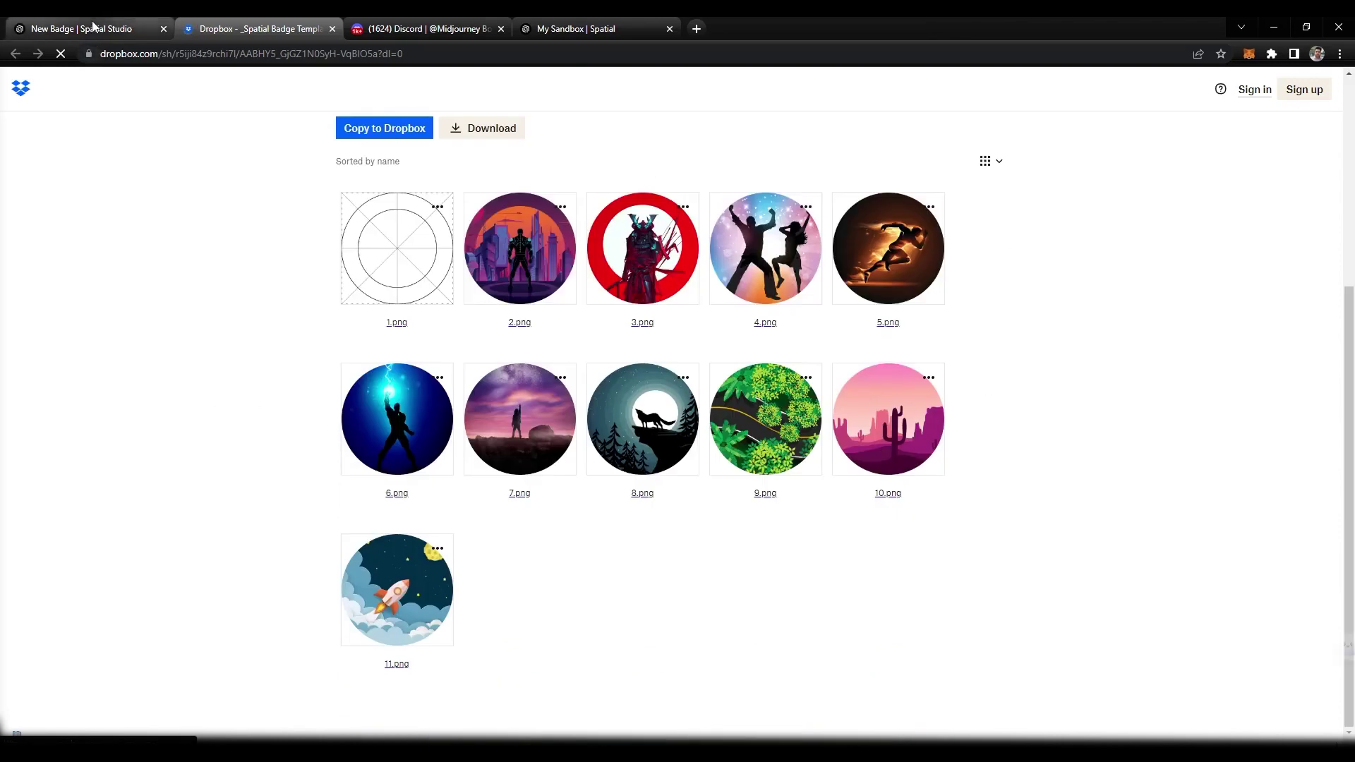
left_click(424, 28)
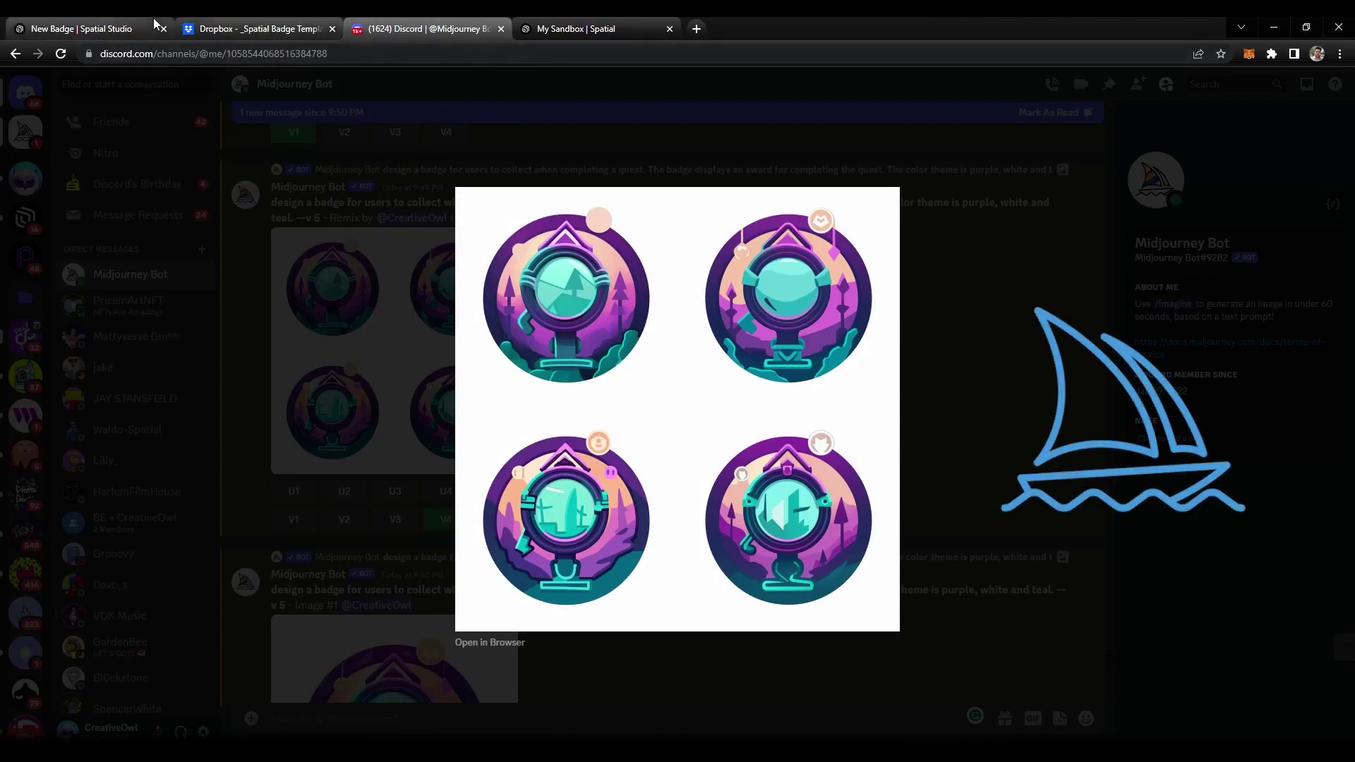
left_click(114, 24)
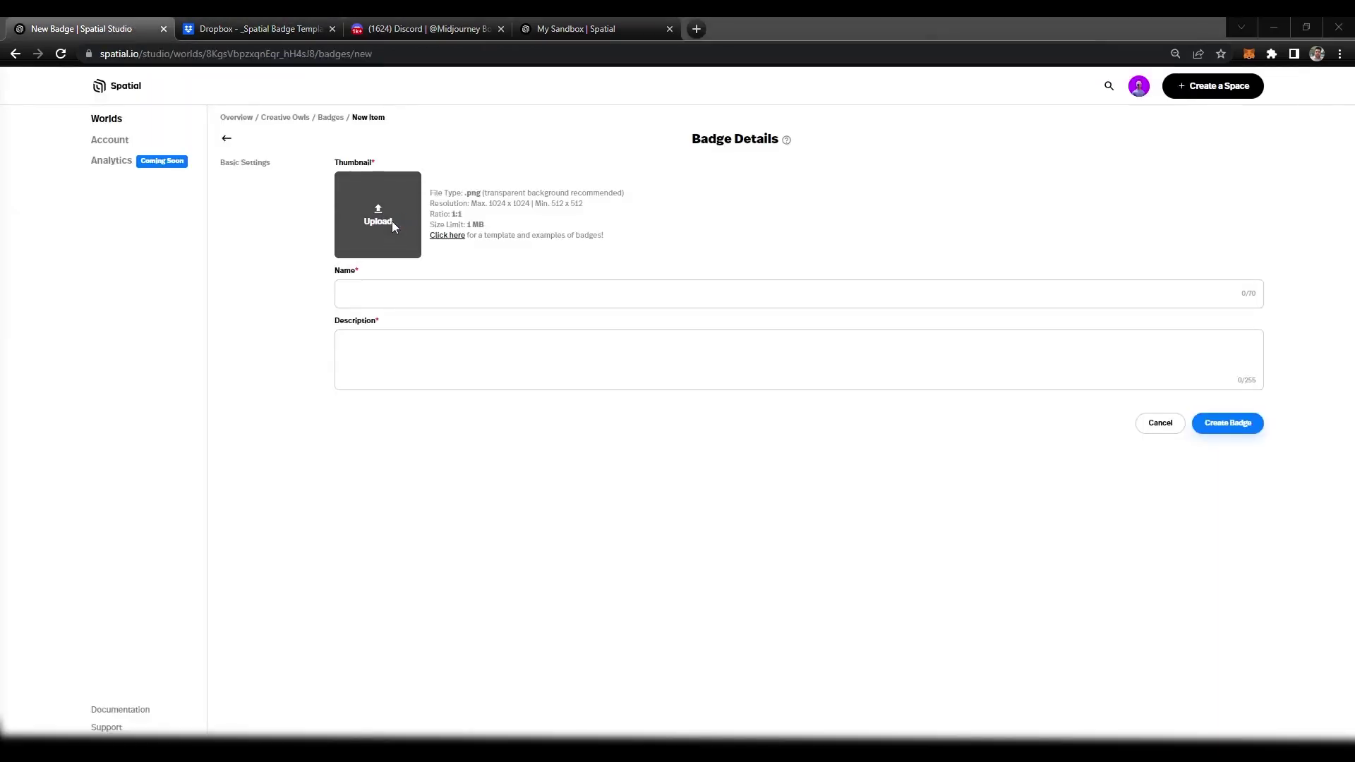
Upload the purple and teal badge image as the thumbnail and name the badge "Metaverse Trailblazer"
left_click(393, 227)
double_click(404, 205)
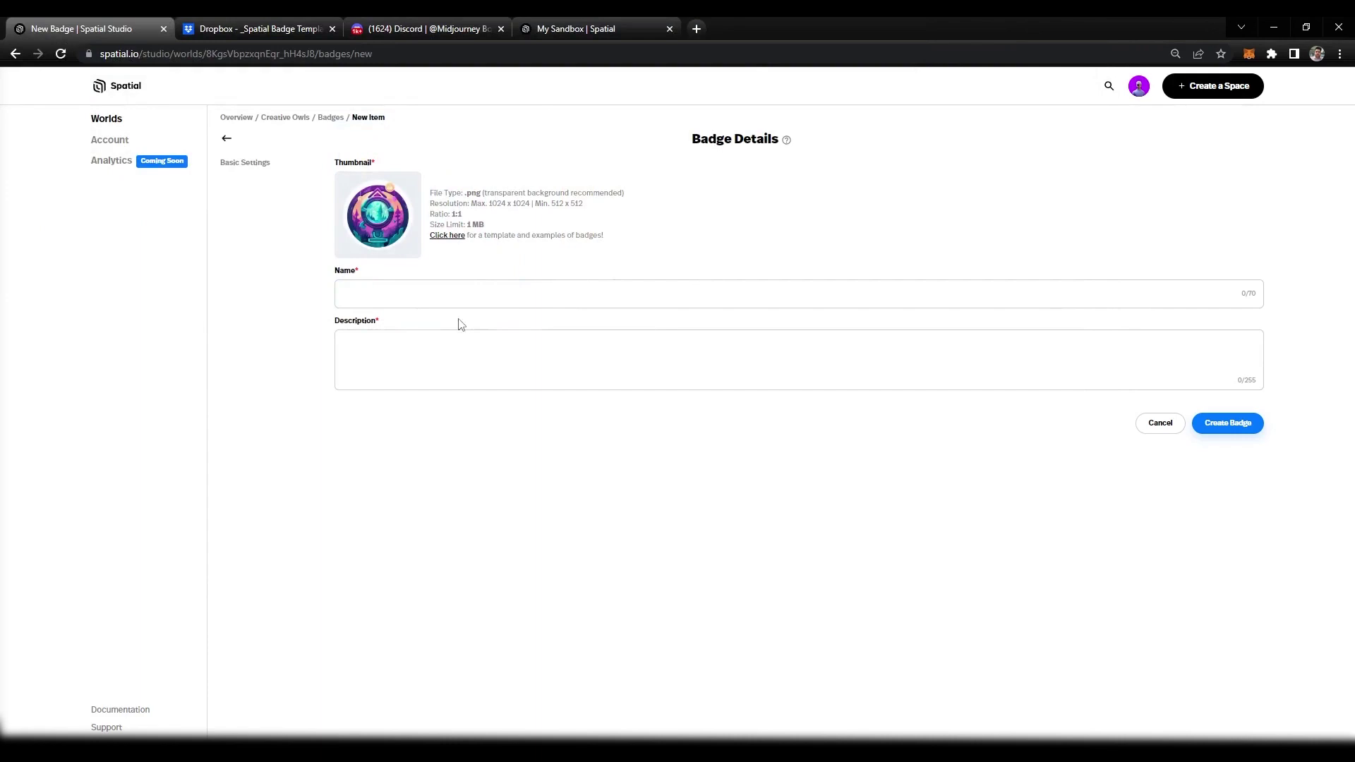
left_click(429, 295)
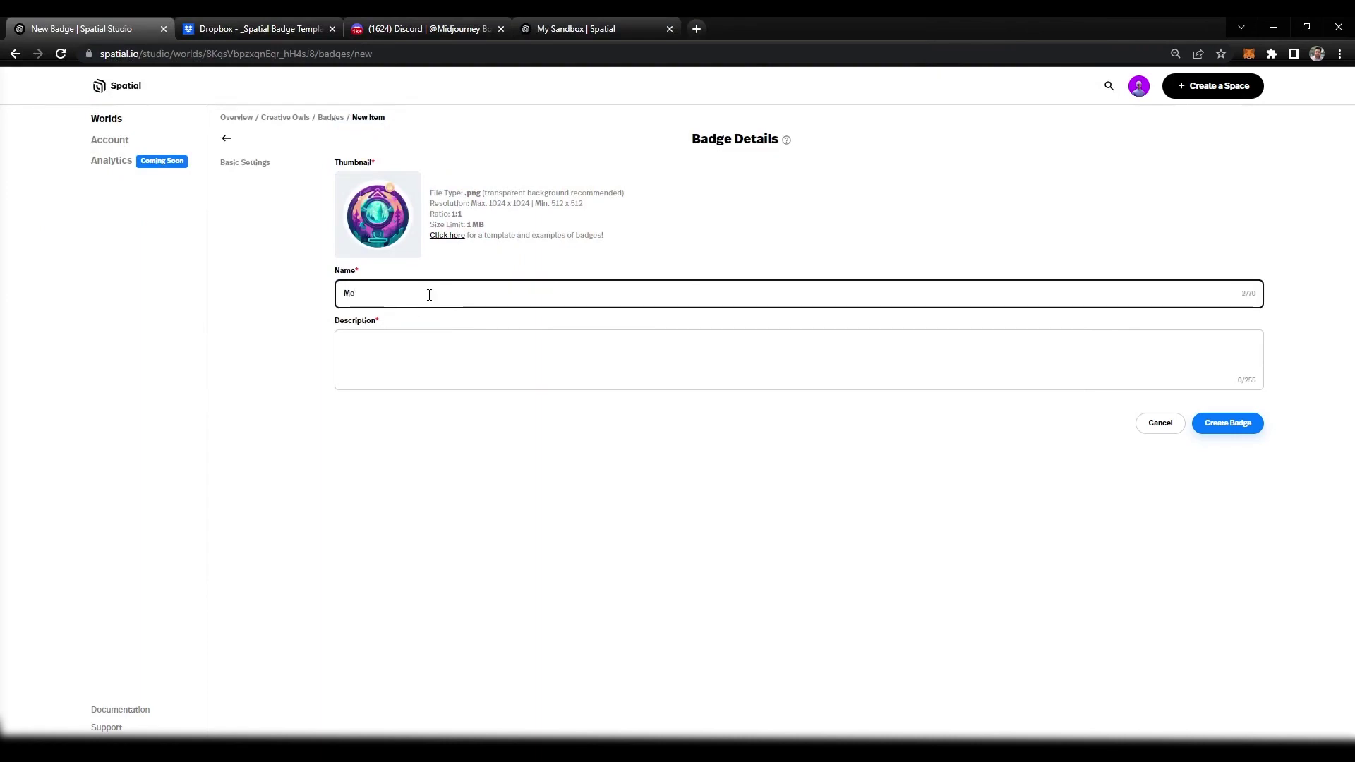
type("Metaverse Trailblazer")
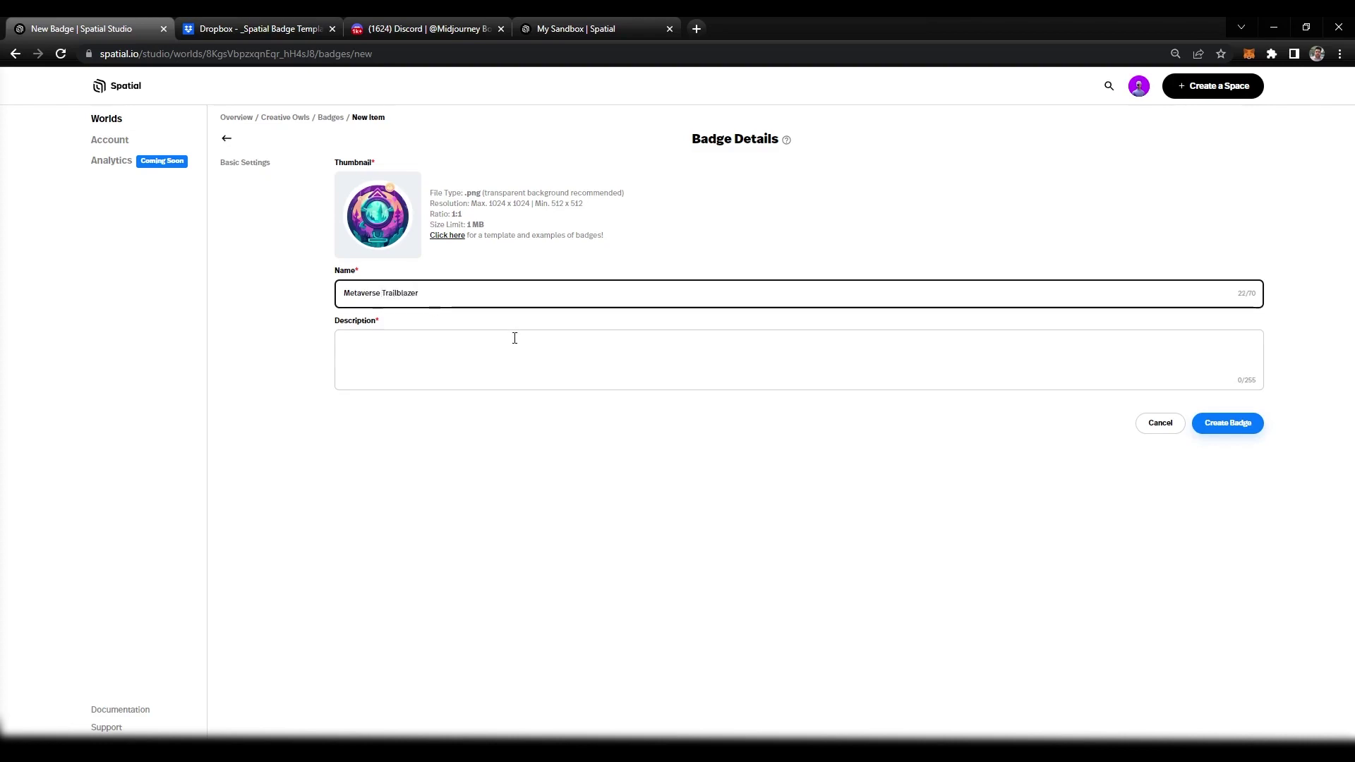
Enter "Badge for completing the quest." as the badge description and create the badge
left_click(514, 339)
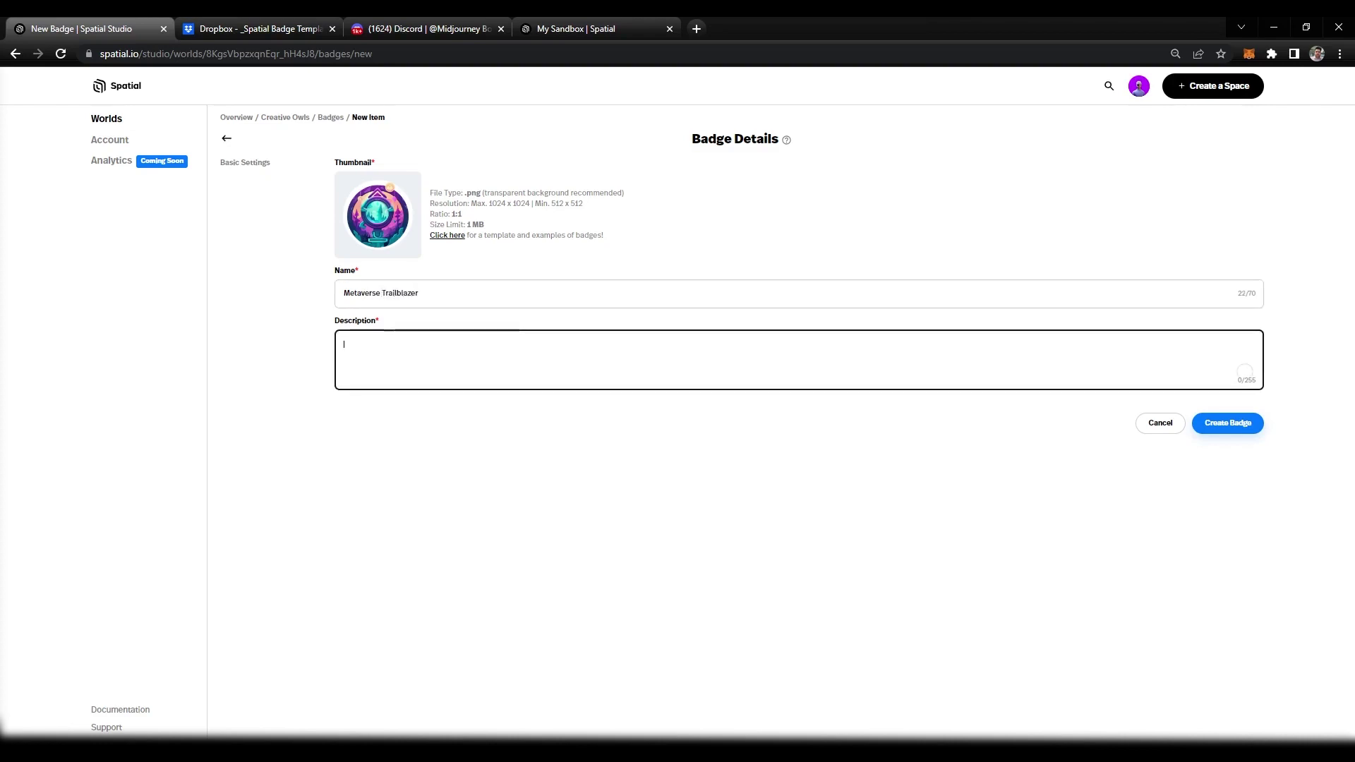
key("alt+Tab")
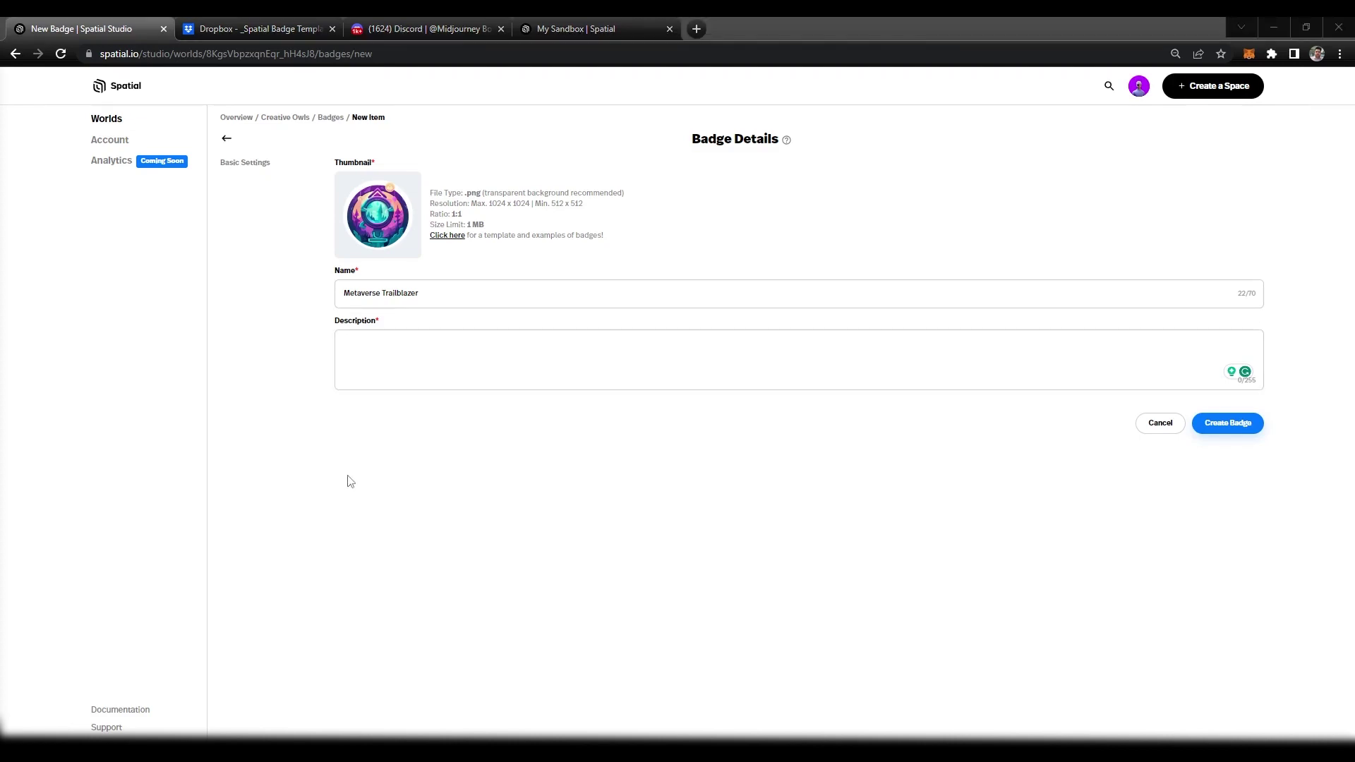
left_click(462, 342)
type("Badge for completing the quest.")
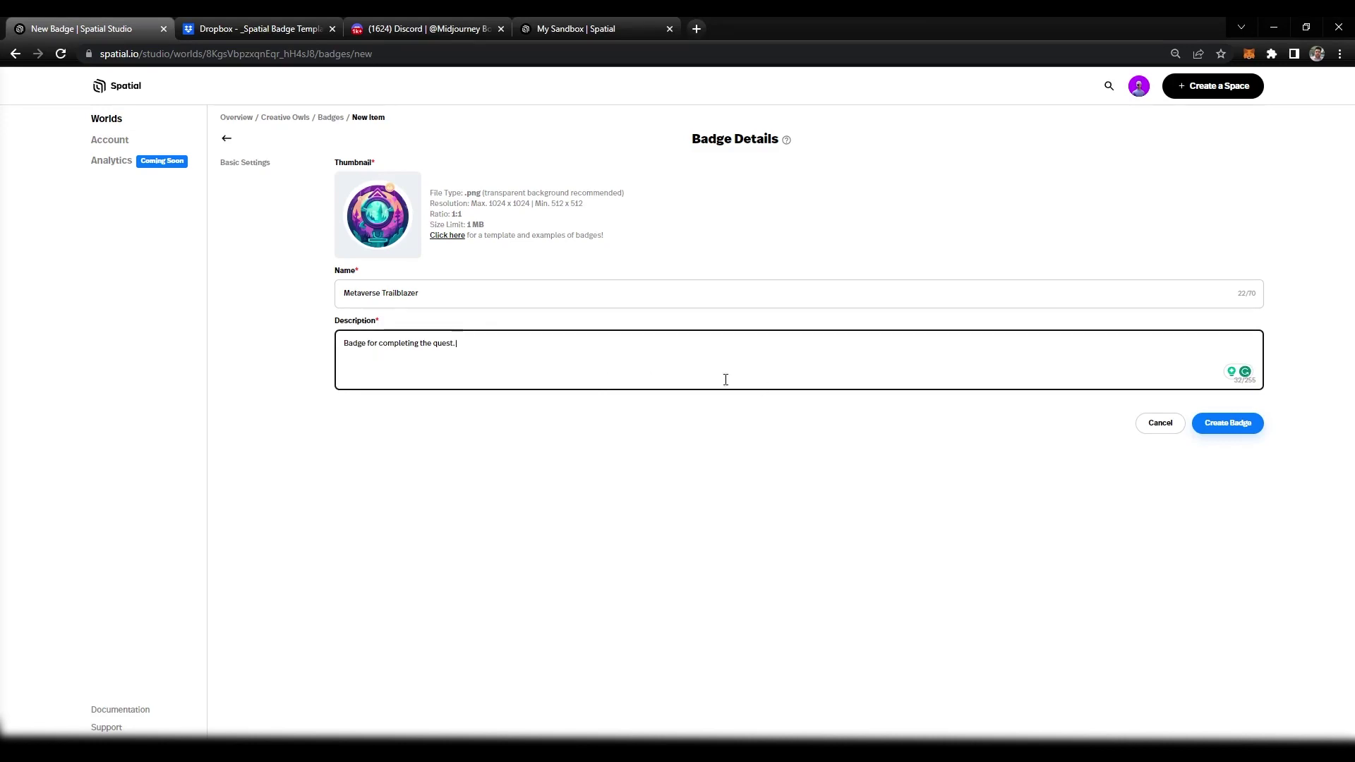
left_click(1238, 432)
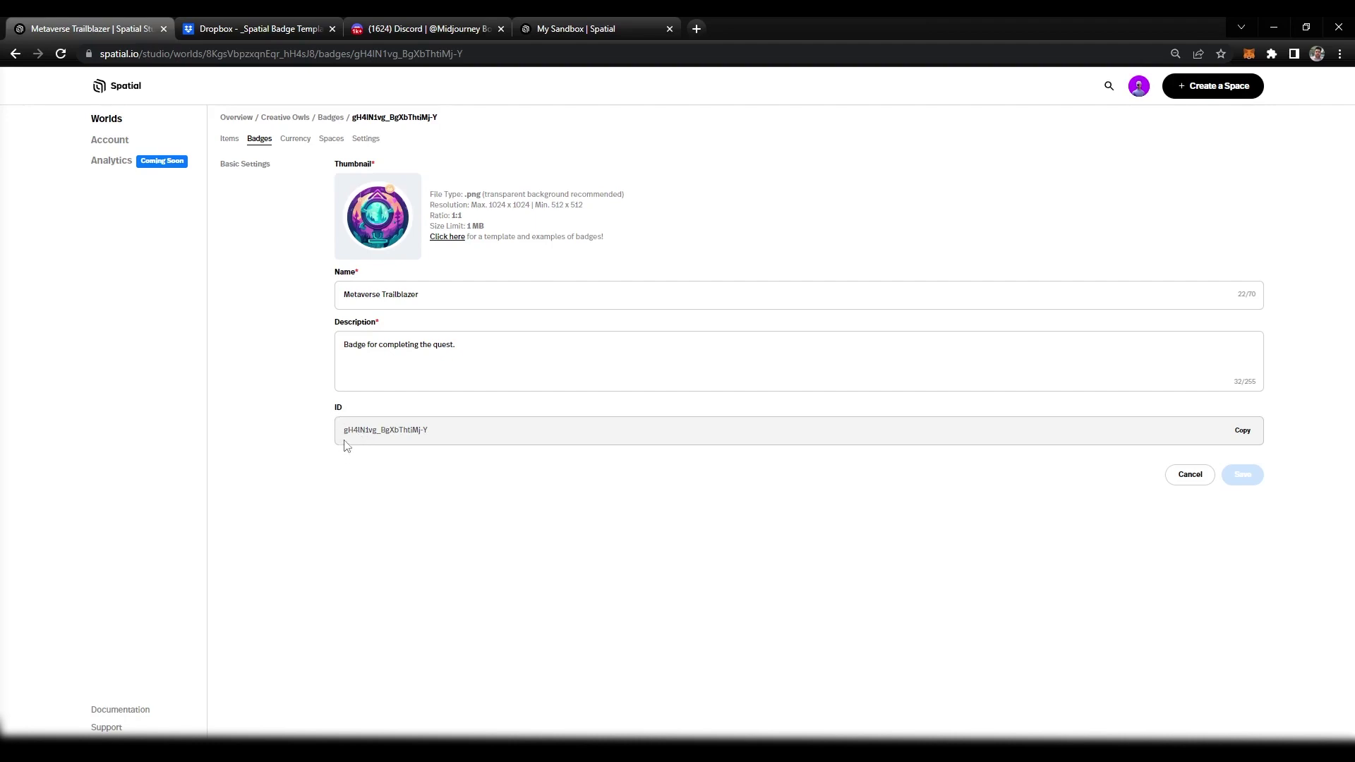
Copy the ID of the Metaverse Trailblazer badge
left_click_drag(348, 441, 451, 439)
left_click(451, 439)
triple_click(424, 435)
left_click(1242, 430)
Switch to the My Sandbox space and walk the avatar along the quest course to the portal
left_click(623, 19)
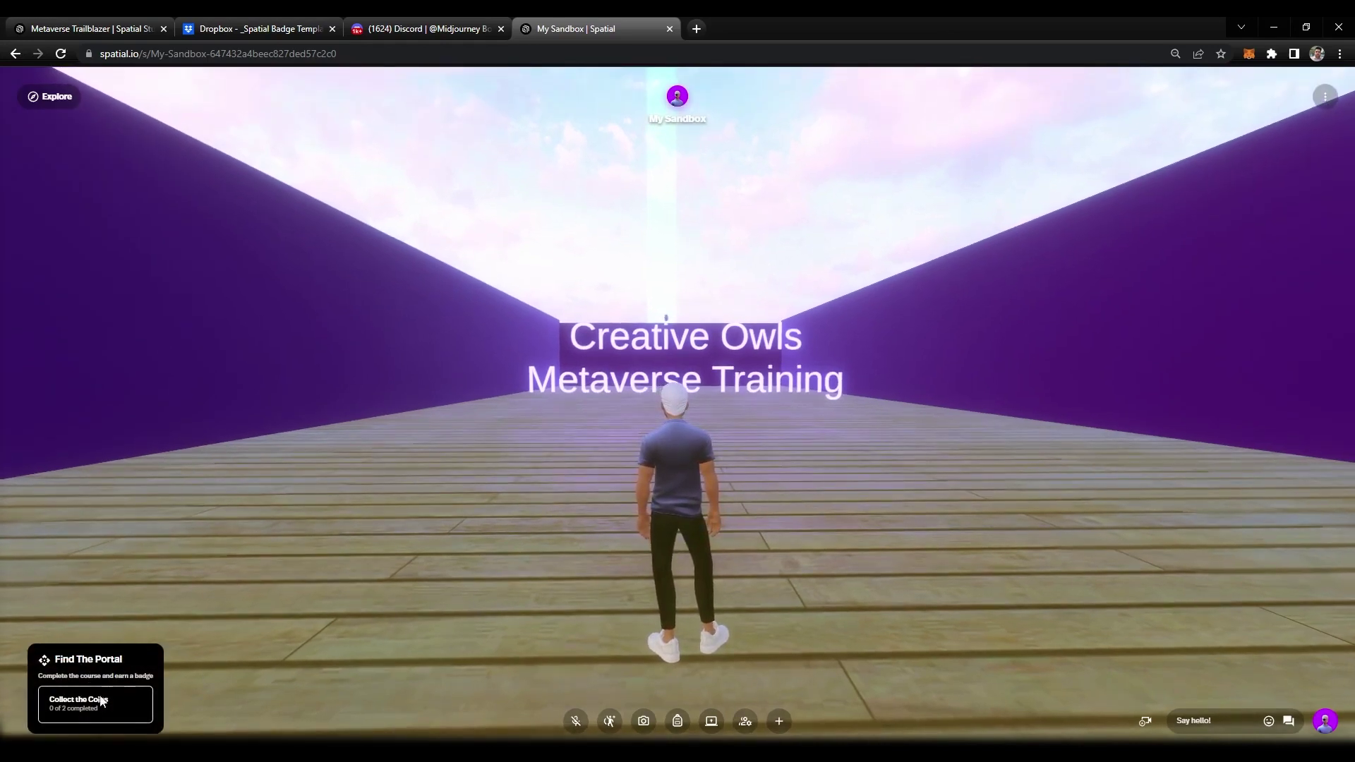
key("w")
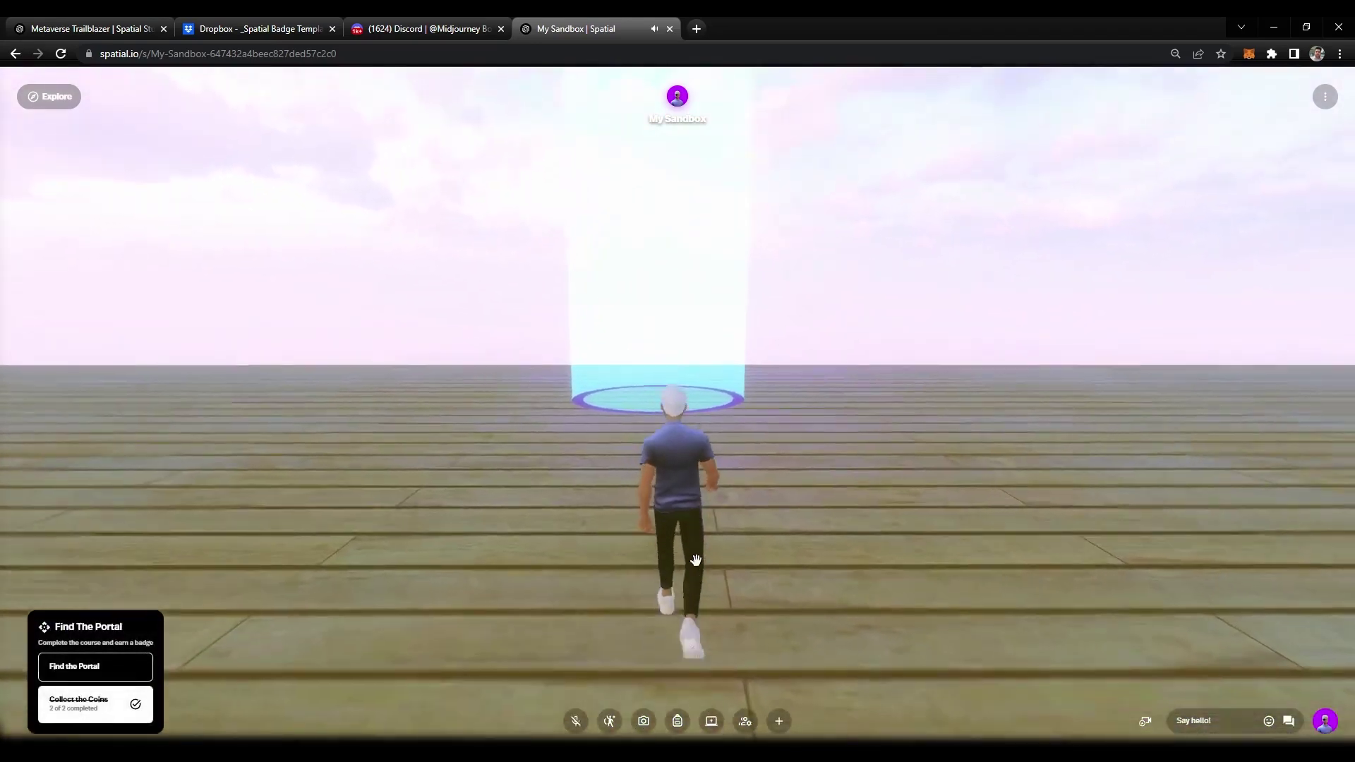
key("w")
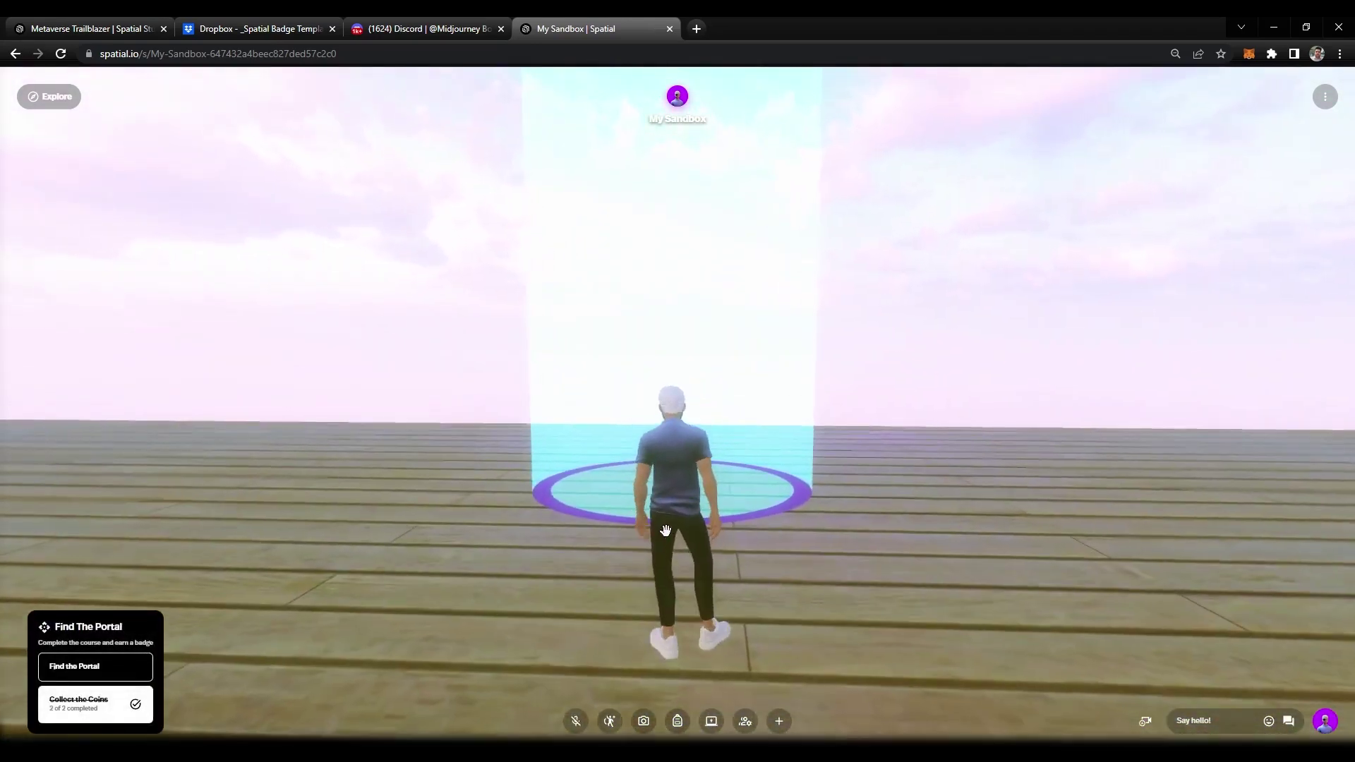
key("w")
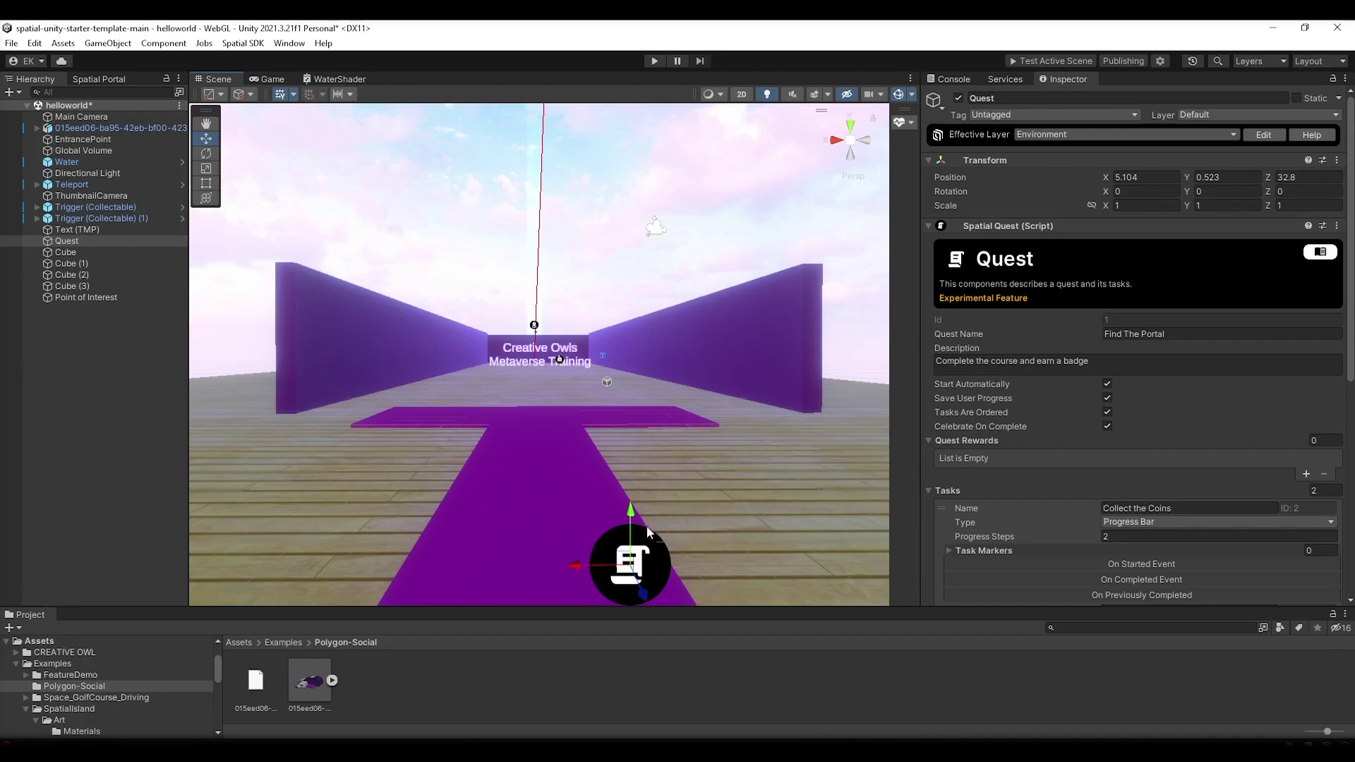
right_click(103, 376)
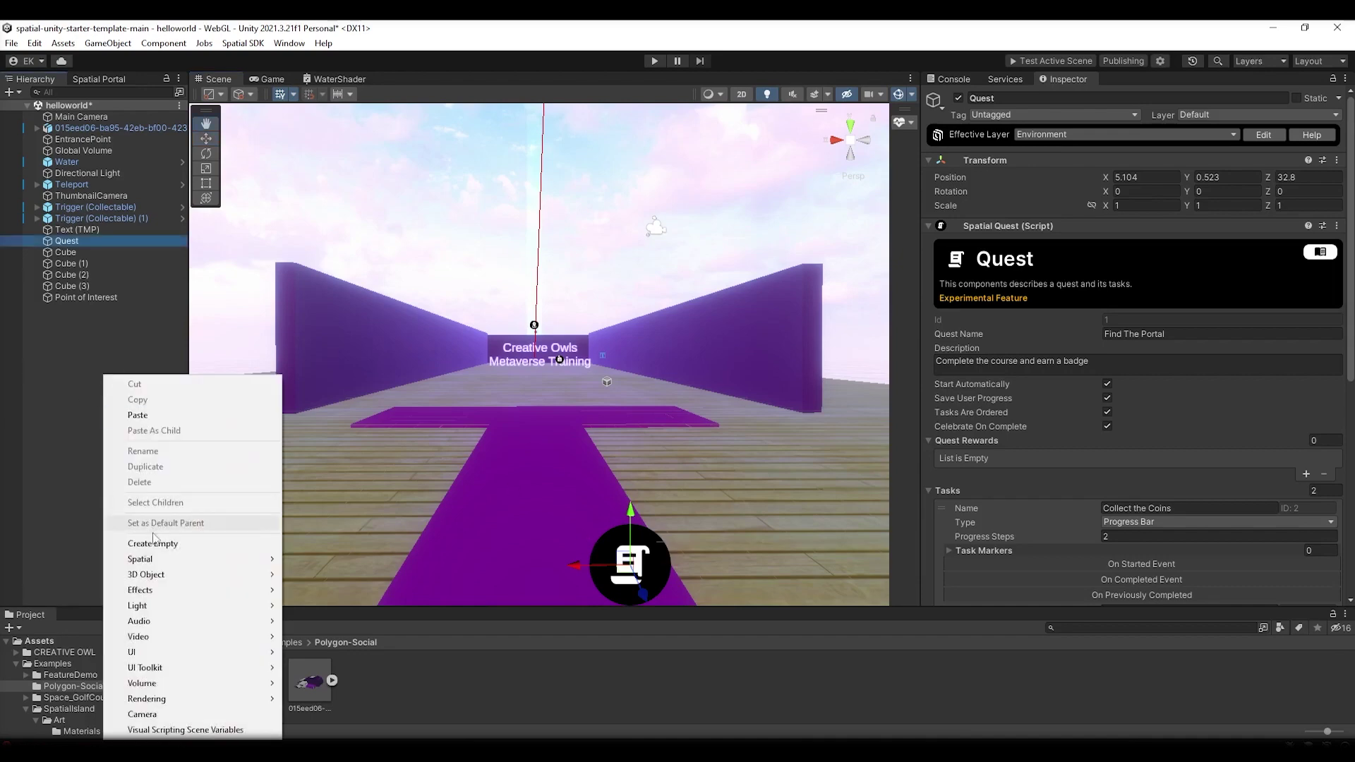
mouse_move(161, 561)
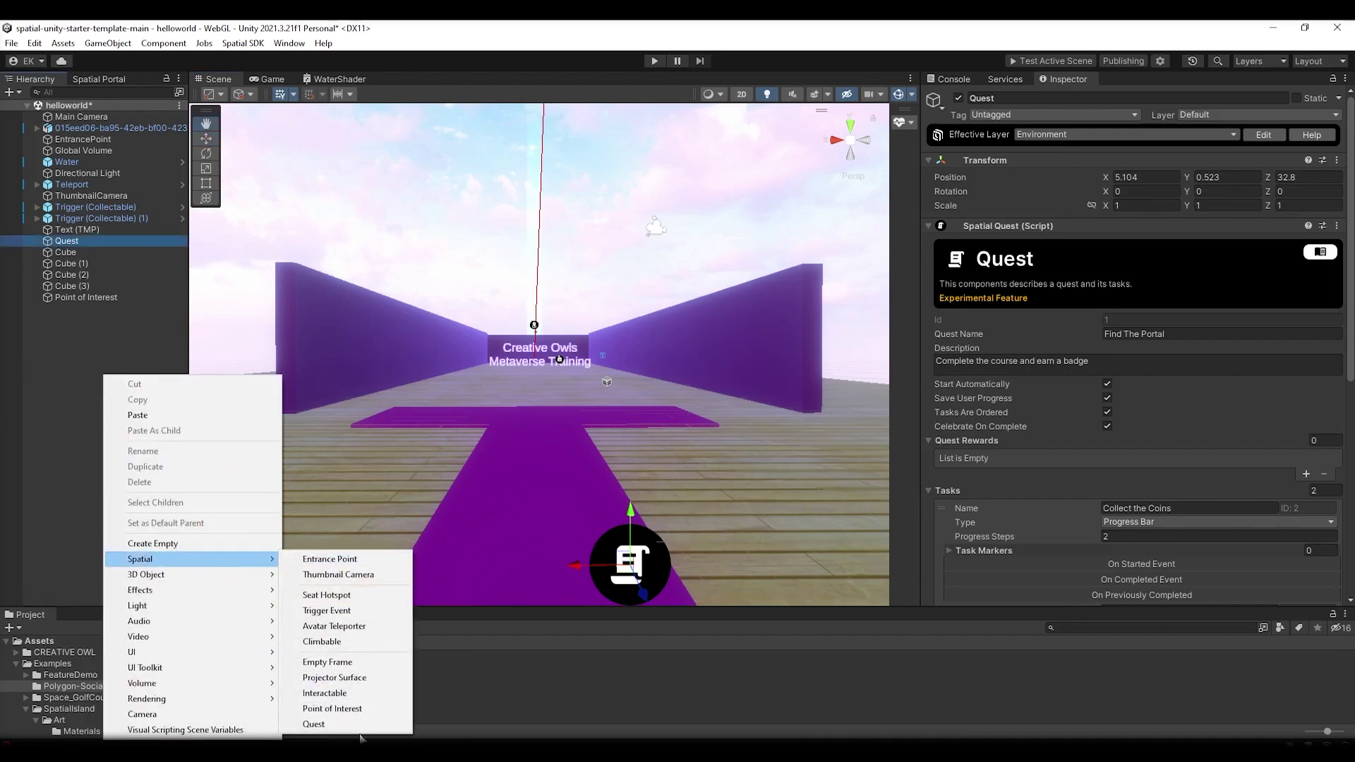
left_click(643, 559)
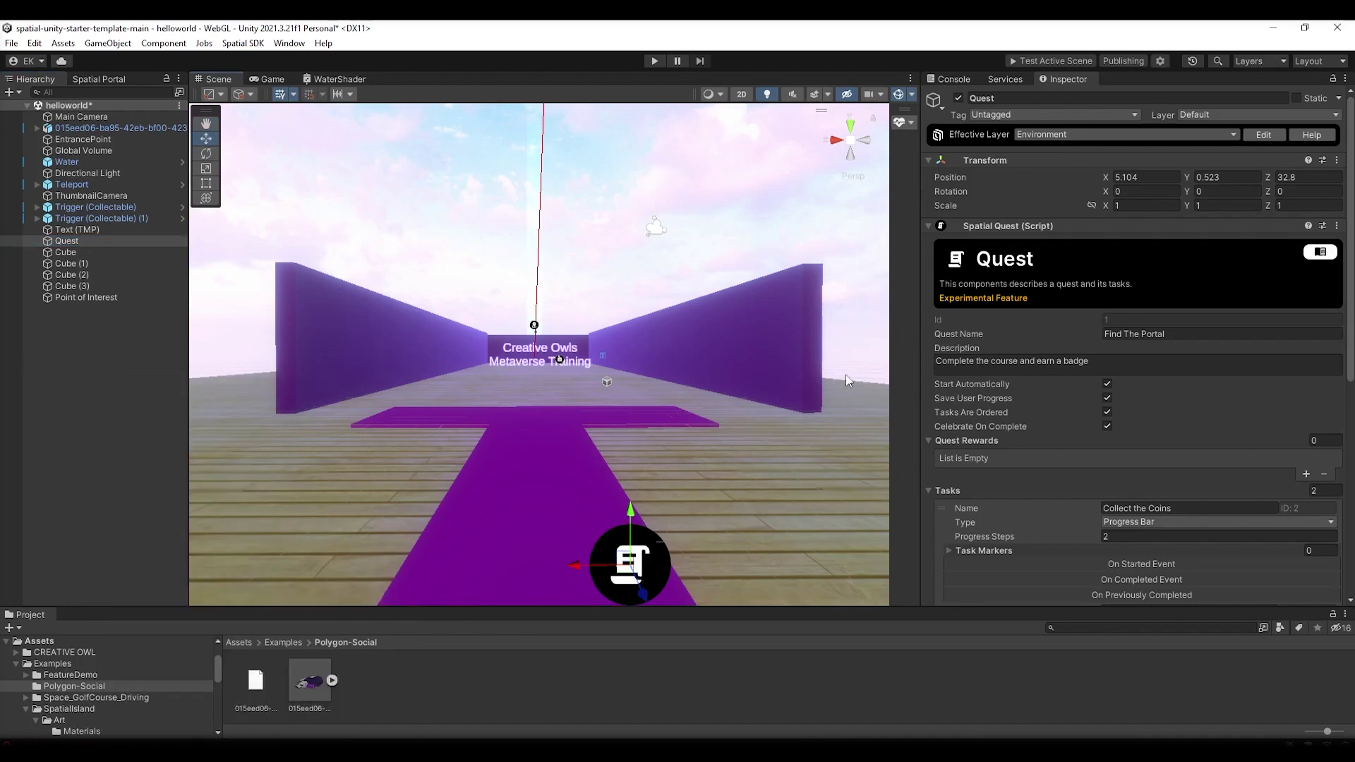
Add a reward of type Badge to the Find The Portal quest's rewards
scroll(1168, 480, "down", 1)
scroll(1167, 474, "down", 3)
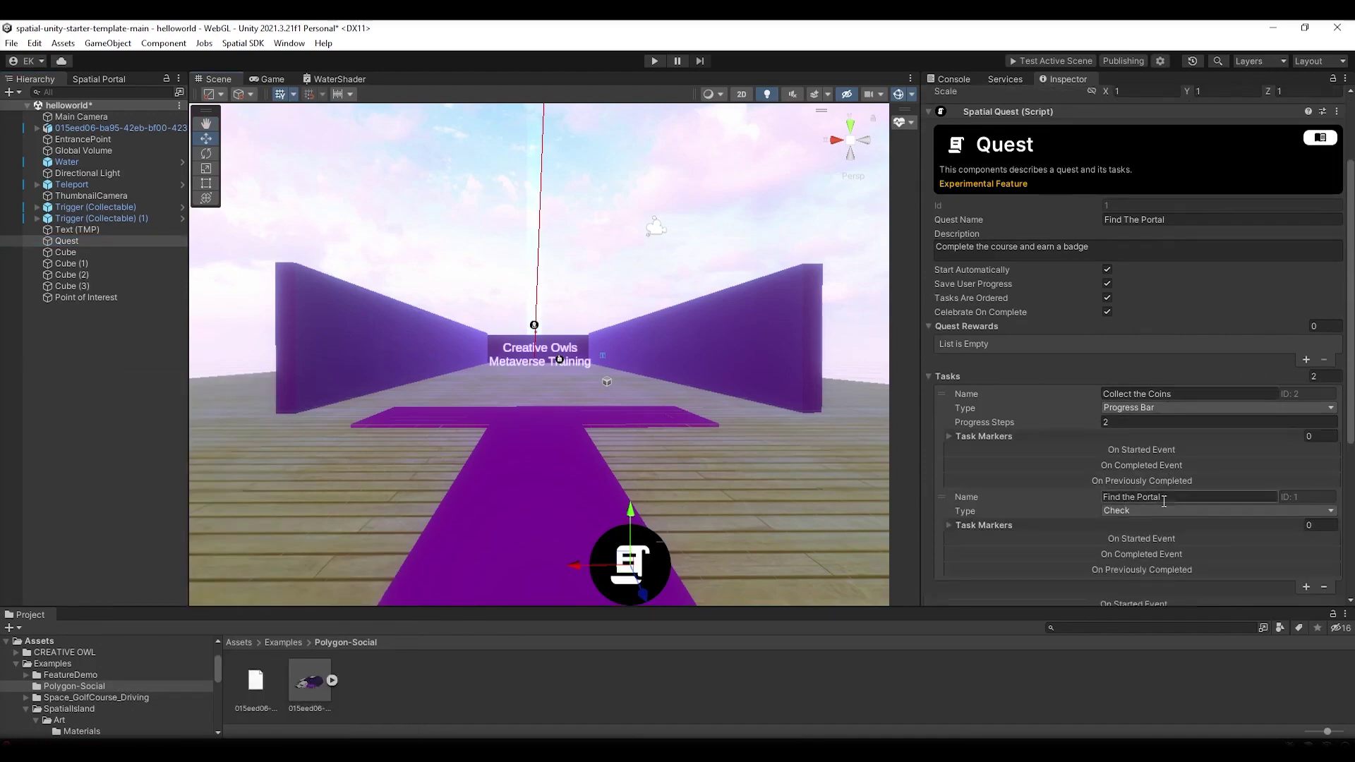
scroll(1152, 501, "up", 3)
scroll(1152, 502, "up", 1)
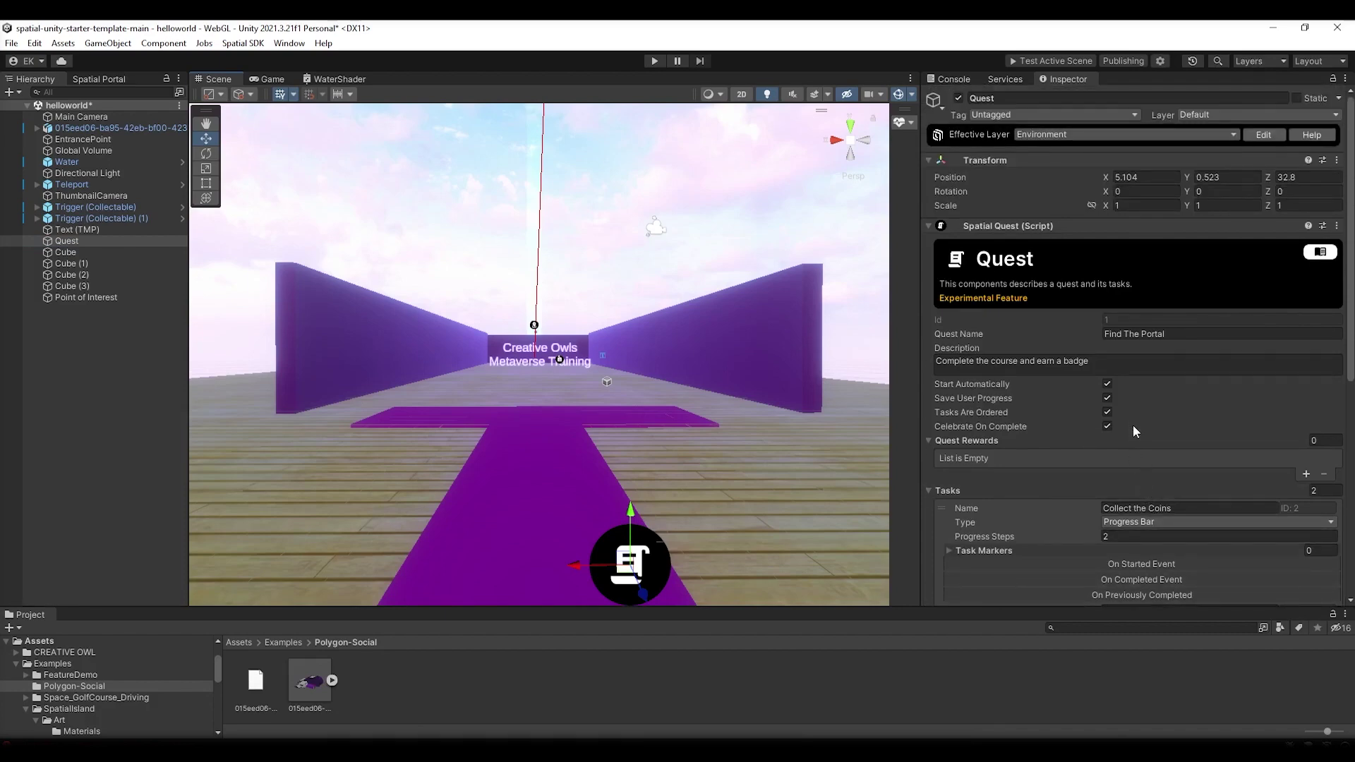
scroll(1133, 424, "down", 1)
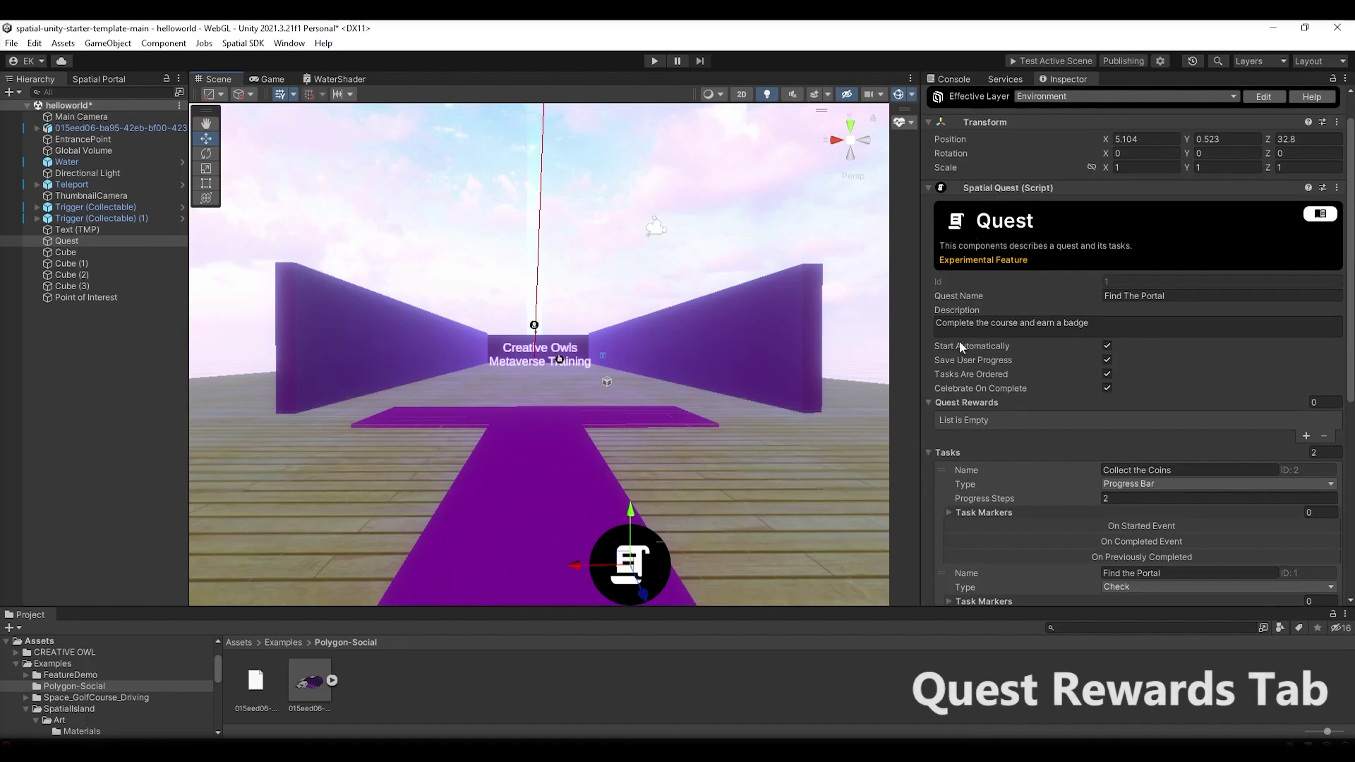
left_click(1306, 434)
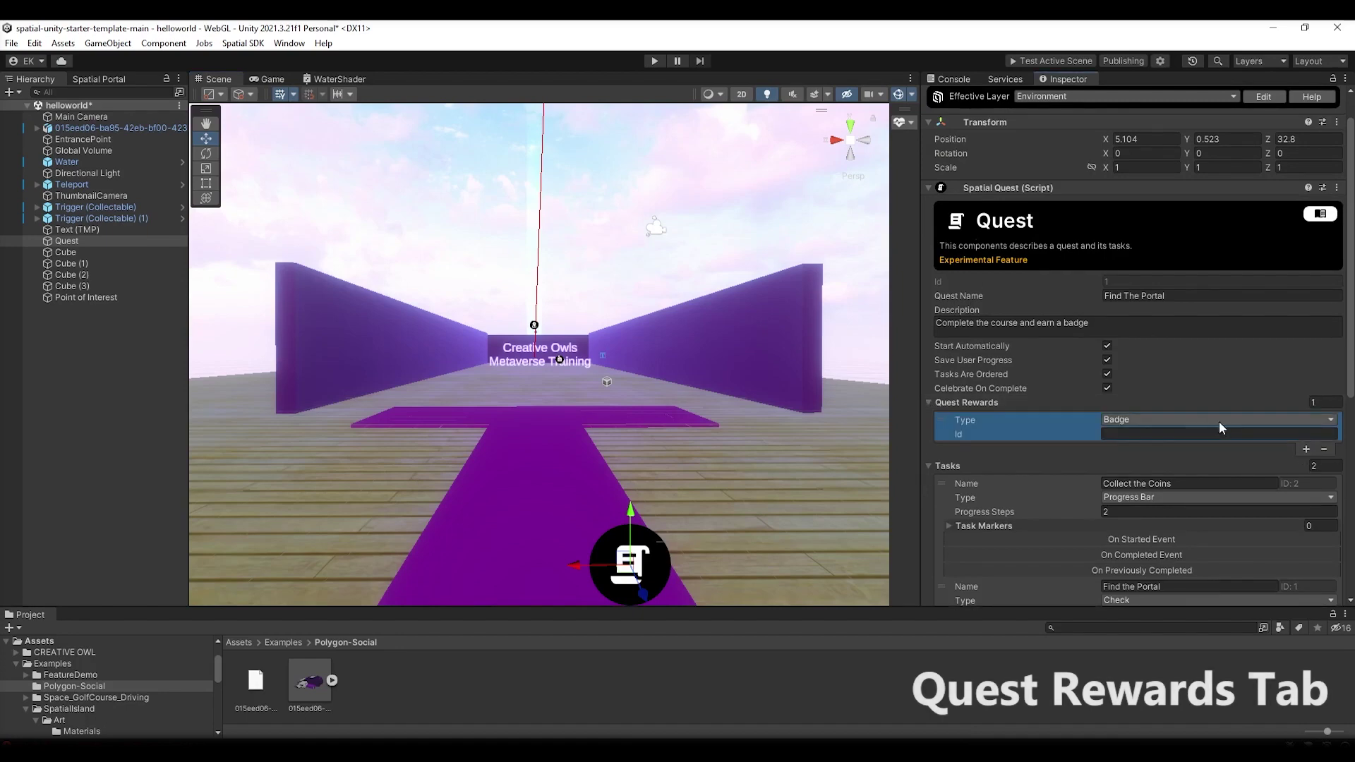
left_click(1158, 432)
left_click(1301, 419)
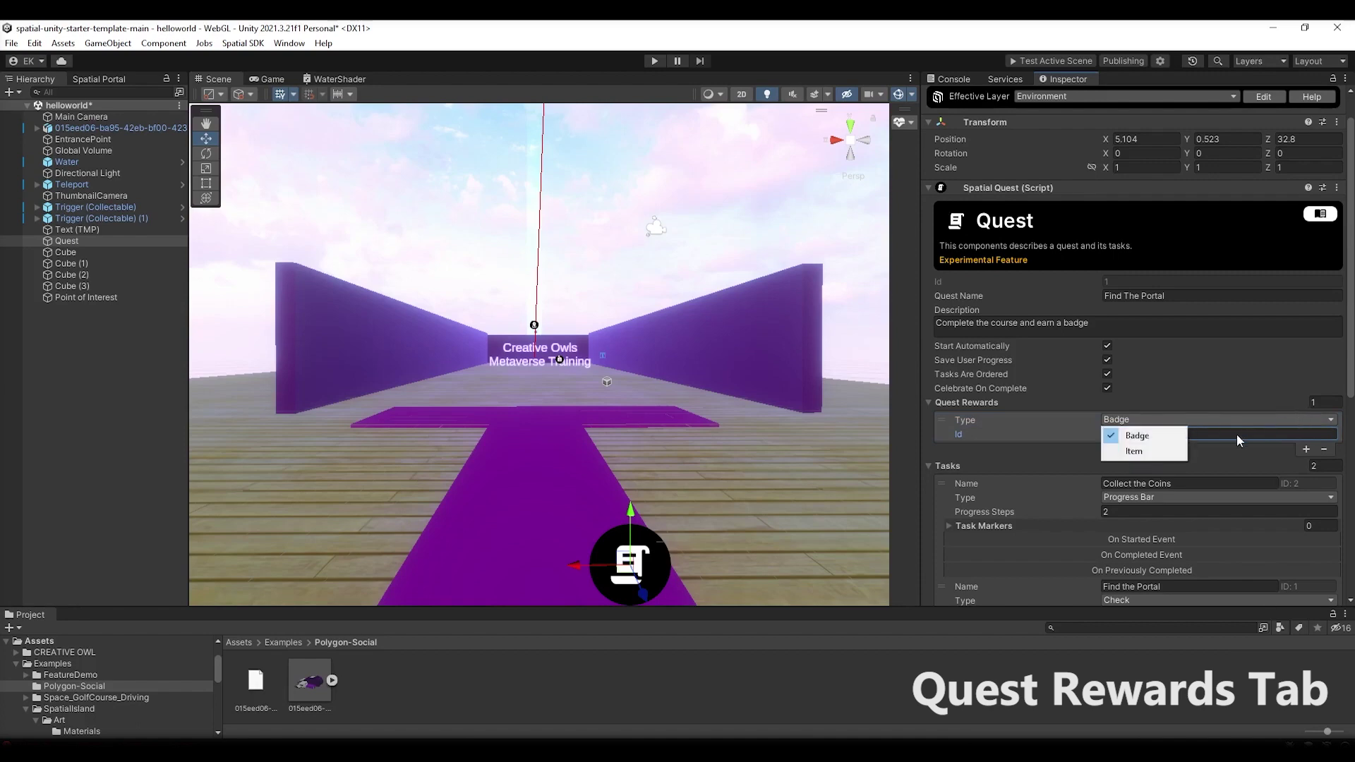
left_click(1158, 436)
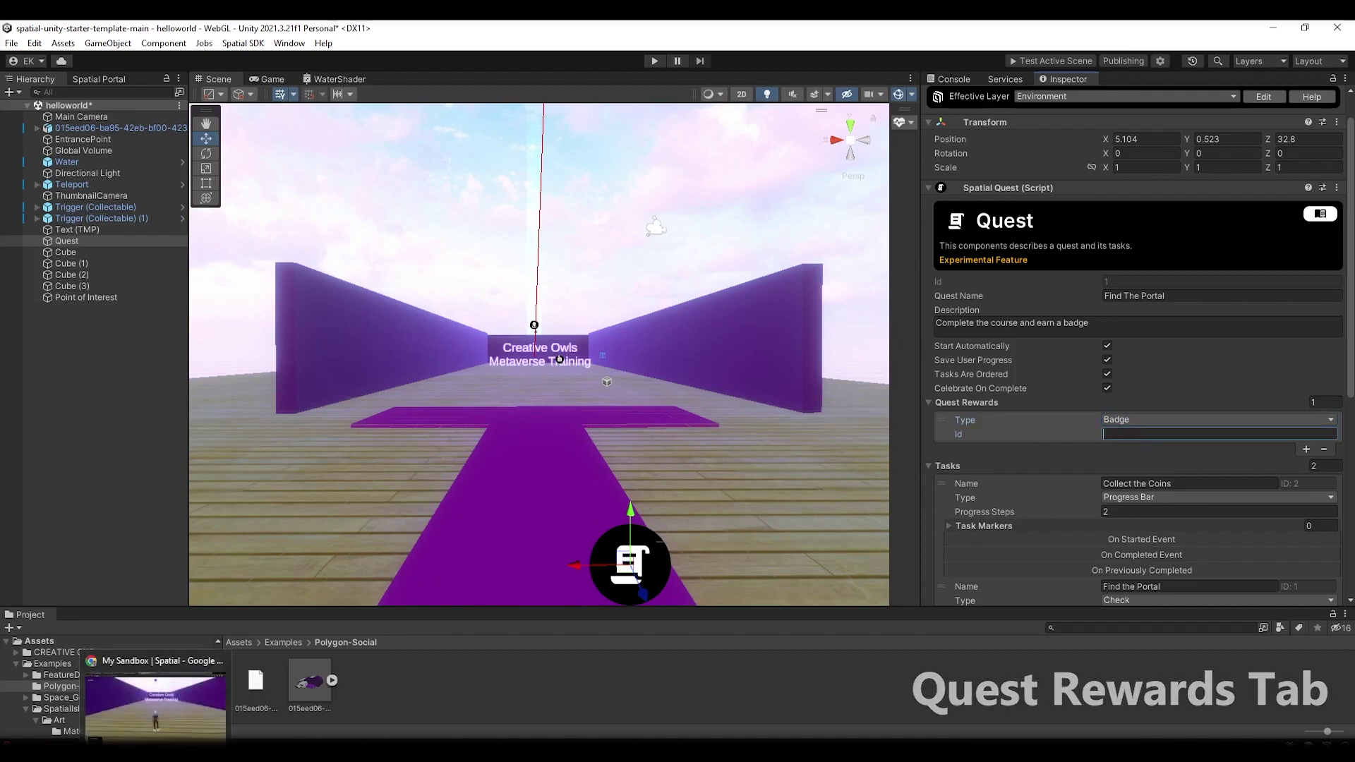
Copy the Metaverse Trailblazer badge's ID from Spatial Studio and paste it as the quest reward's Id in Unity
left_click(170, 702)
left_click(58, 36)
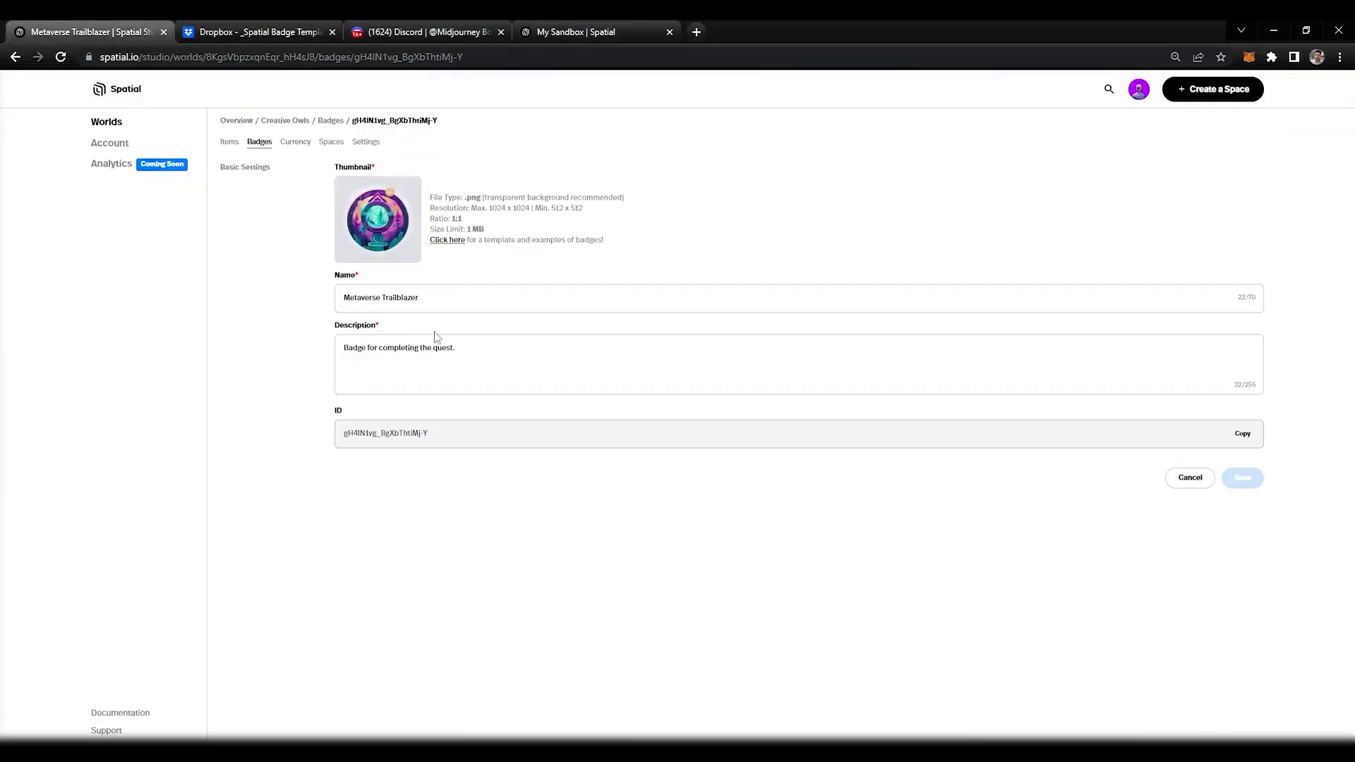
left_click(1242, 434)
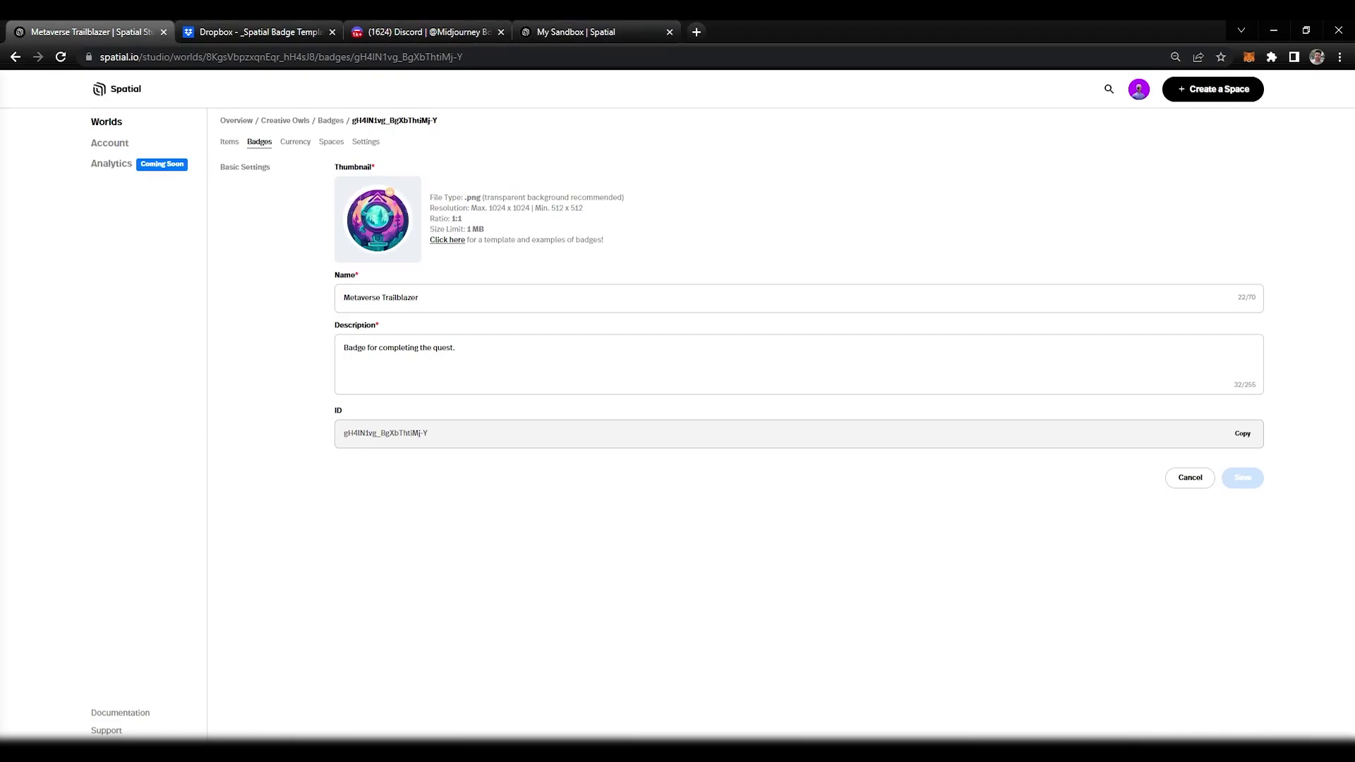
left_click(259, 699)
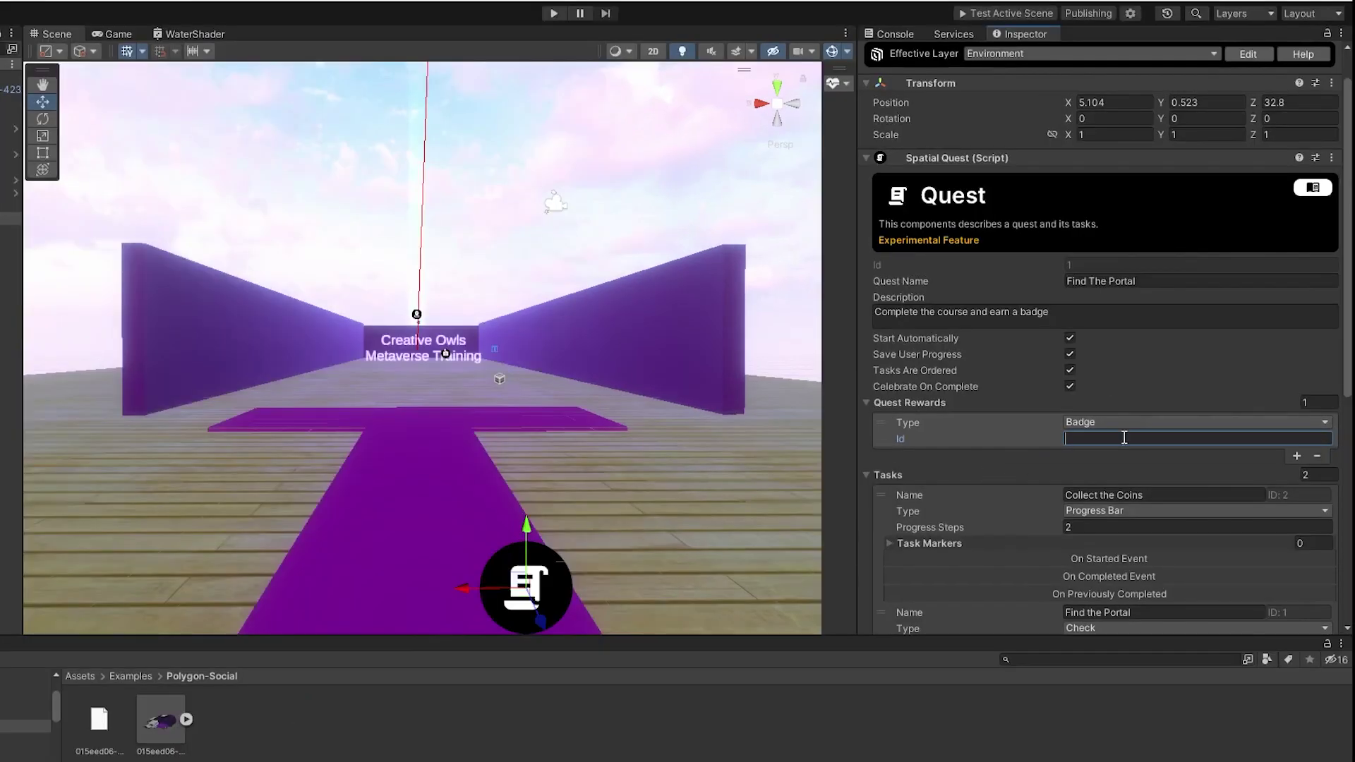
key("ctrl+v")
Add a second reward entry to the quest and remove it again
scroll(1075, 454, "down", 2)
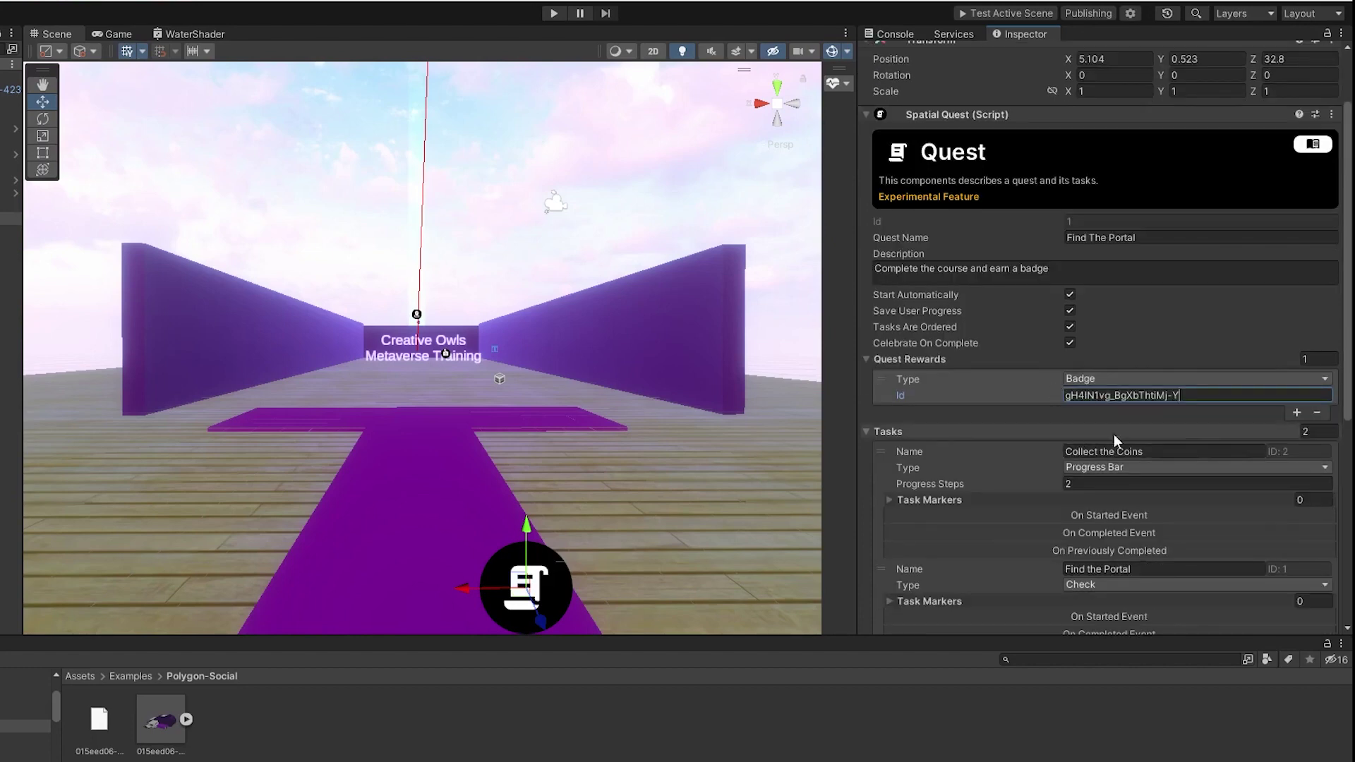
left_click(1297, 413)
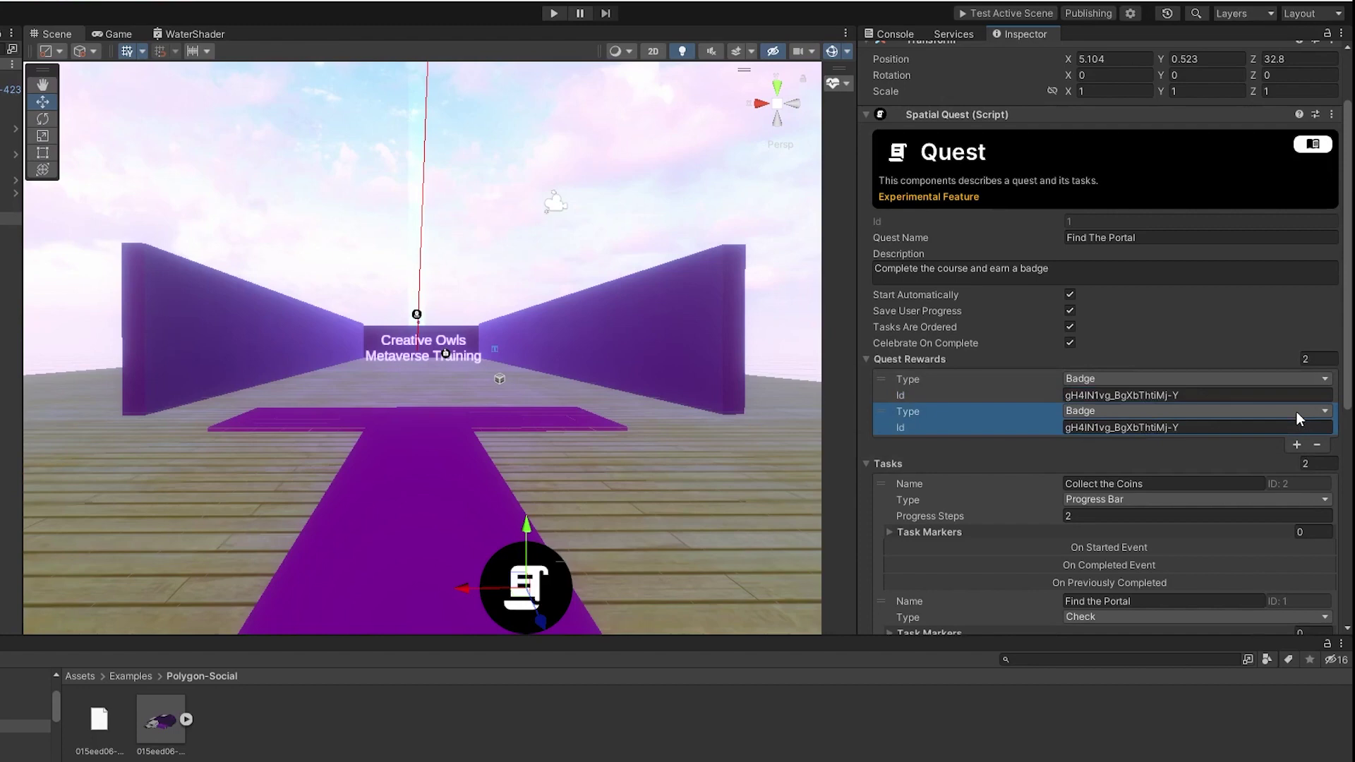
left_click(1317, 445)
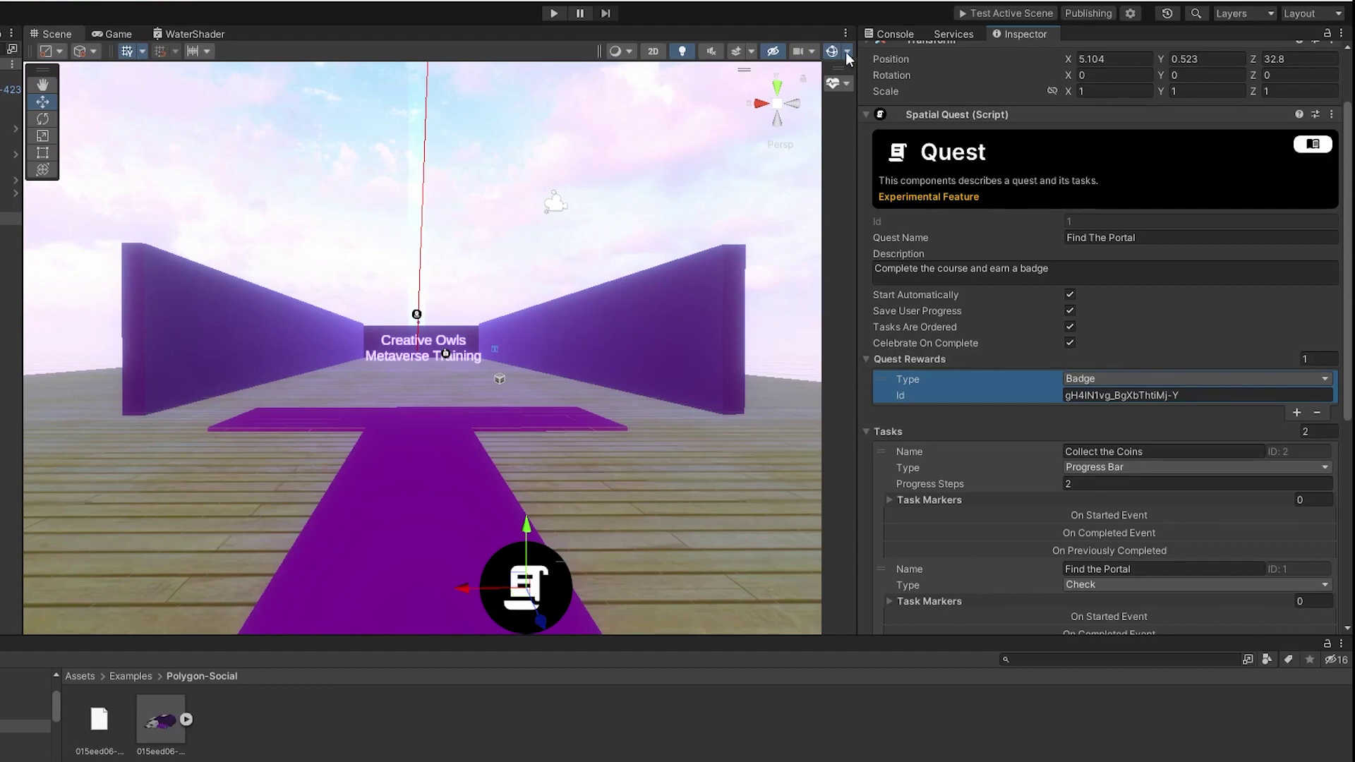
Test the active scene in the My Sandbox space and run the avatar past the Creative Owls text to collect the first coin
left_click(1010, 13)
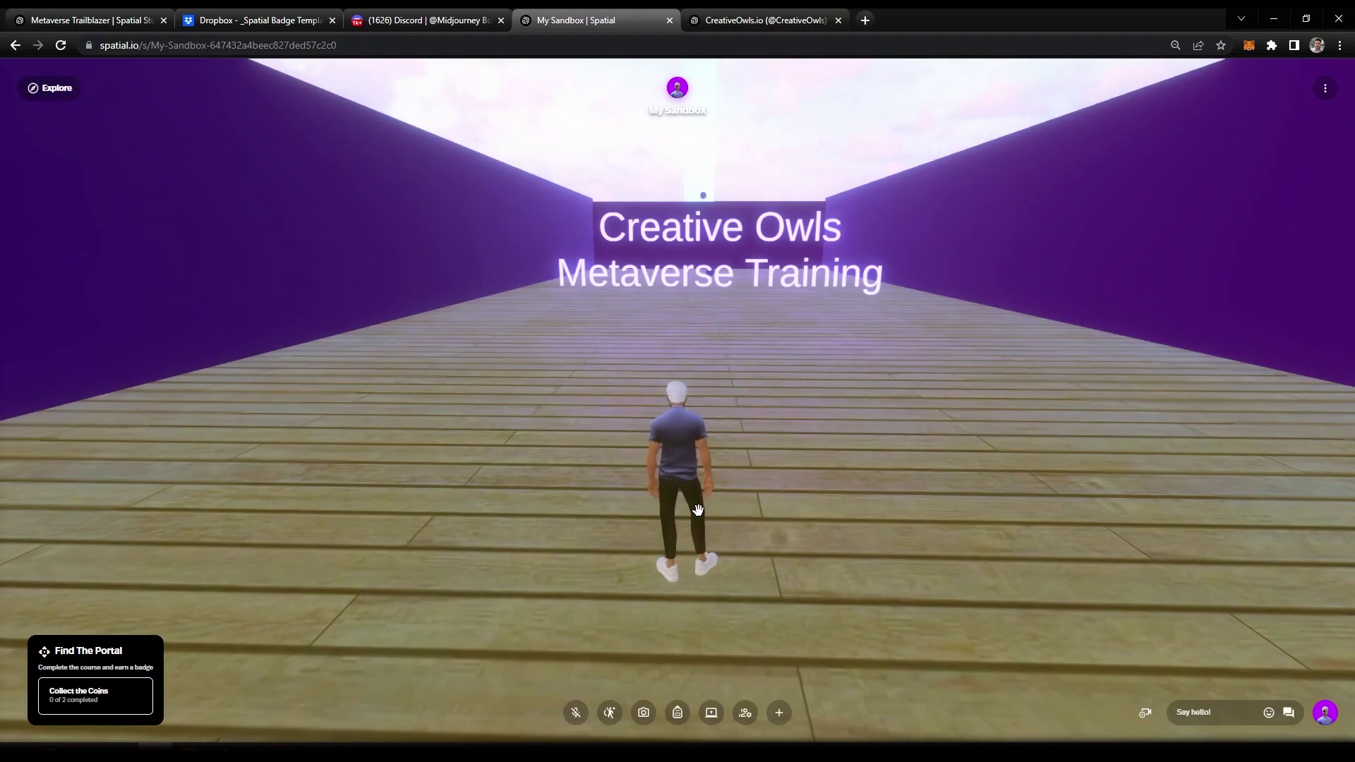
key("w")
key("w")
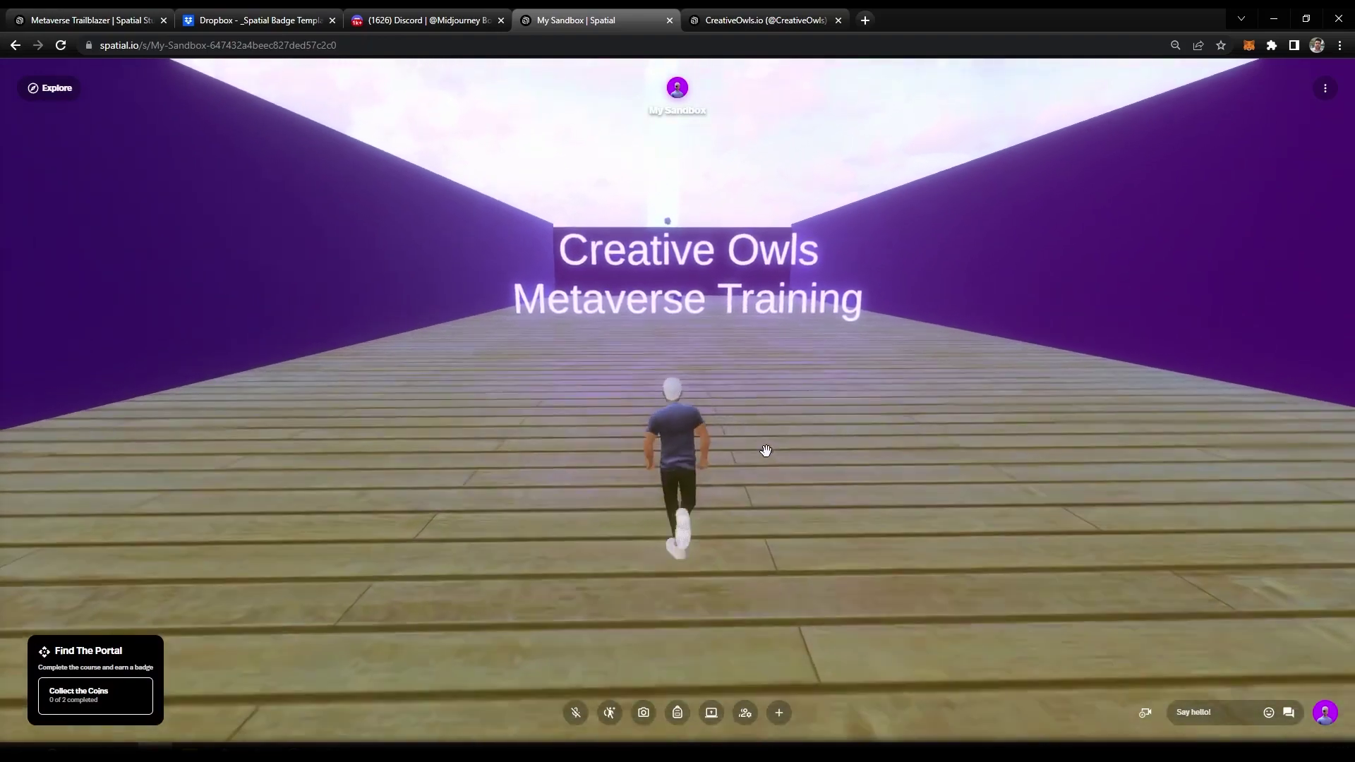
key("w")
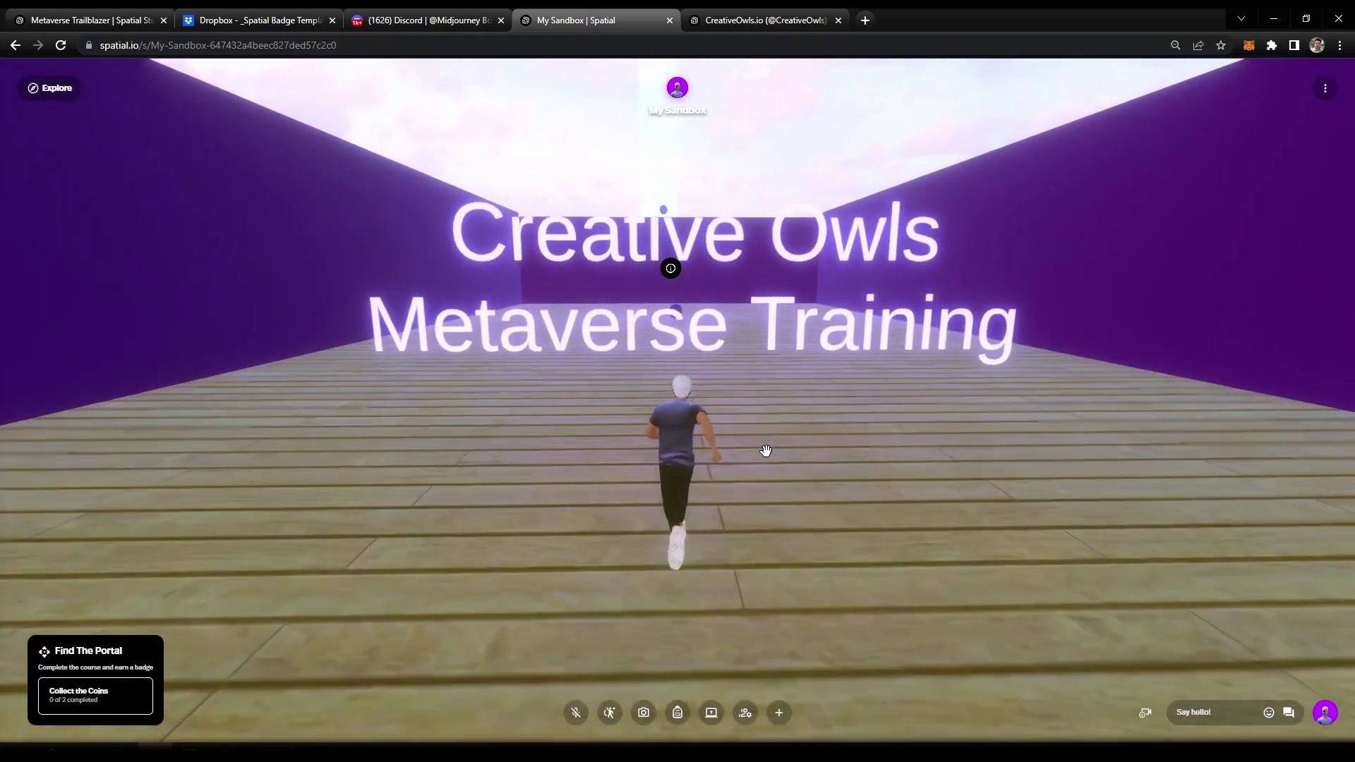
key("w")
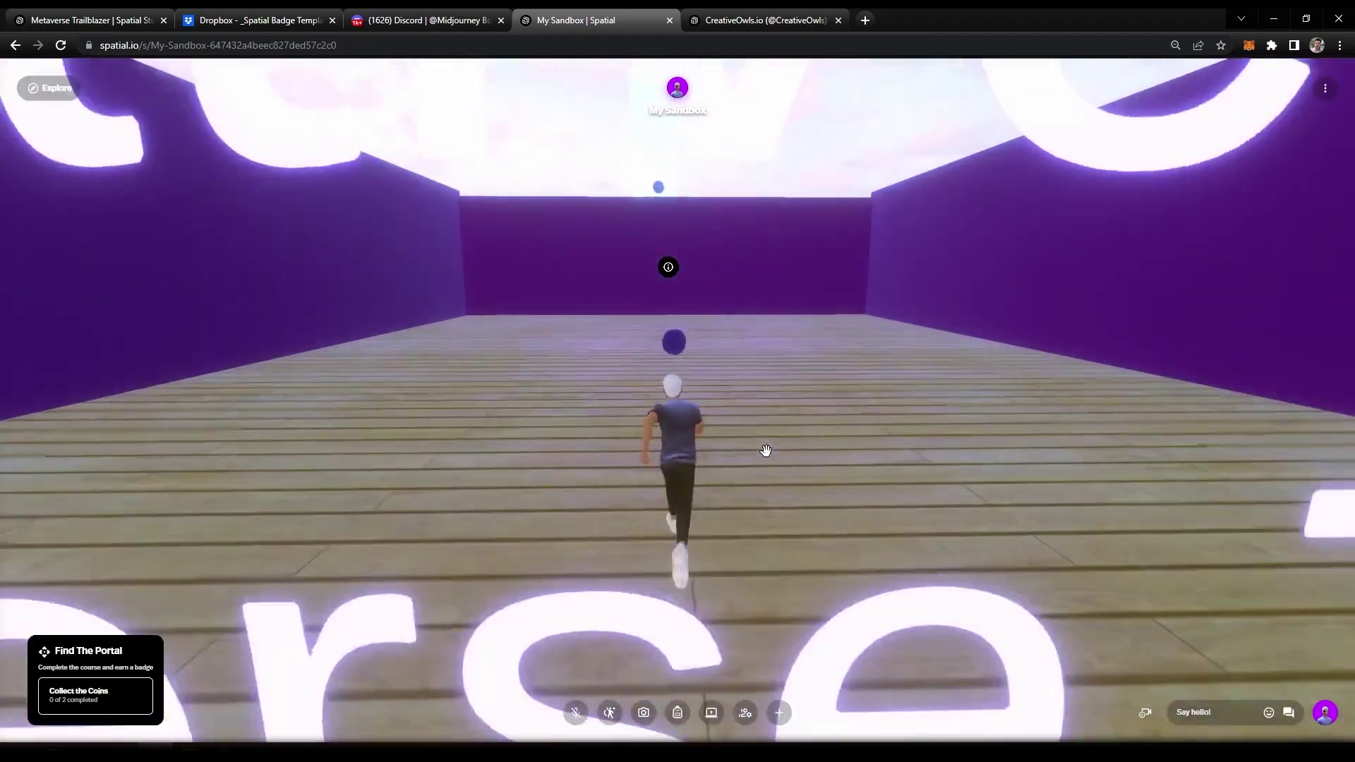
key("w")
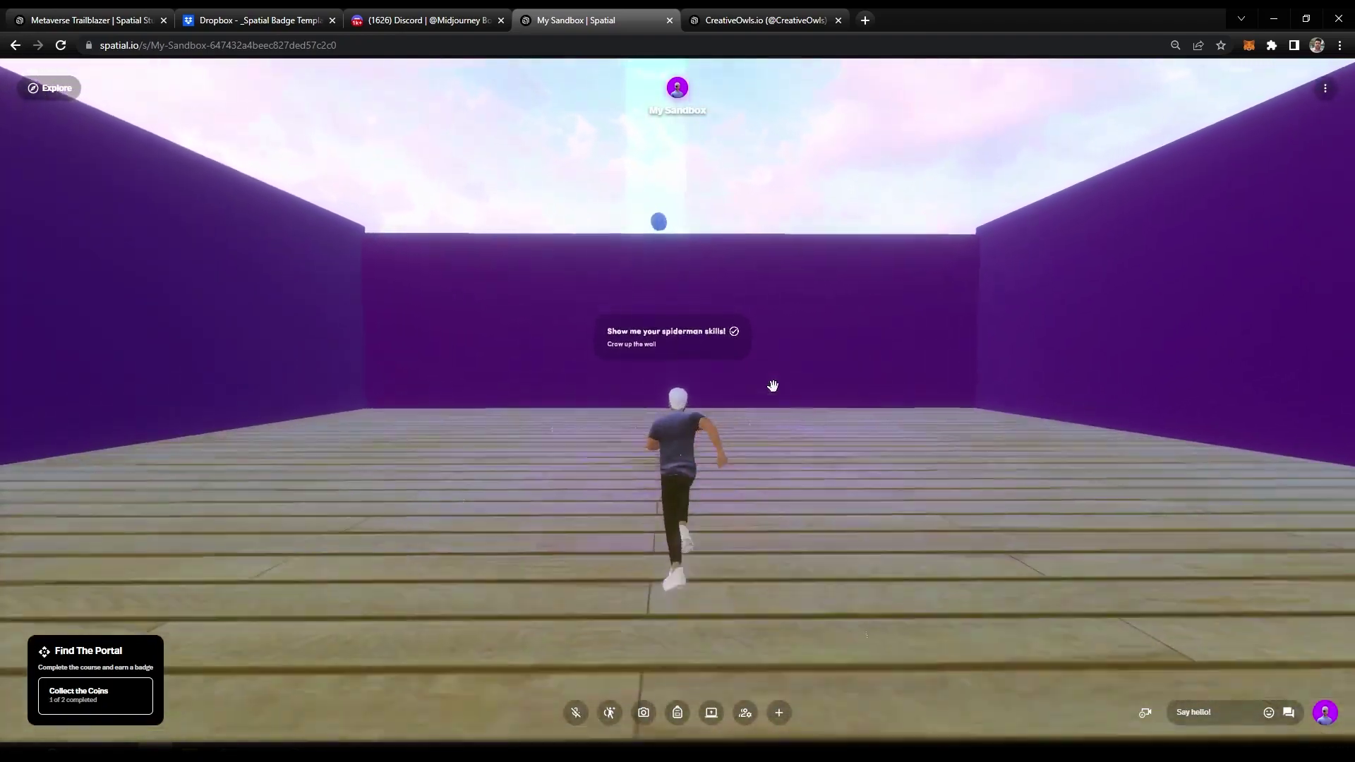
Run the avatar to the end wall and climb it to collect the second coin
key("w")
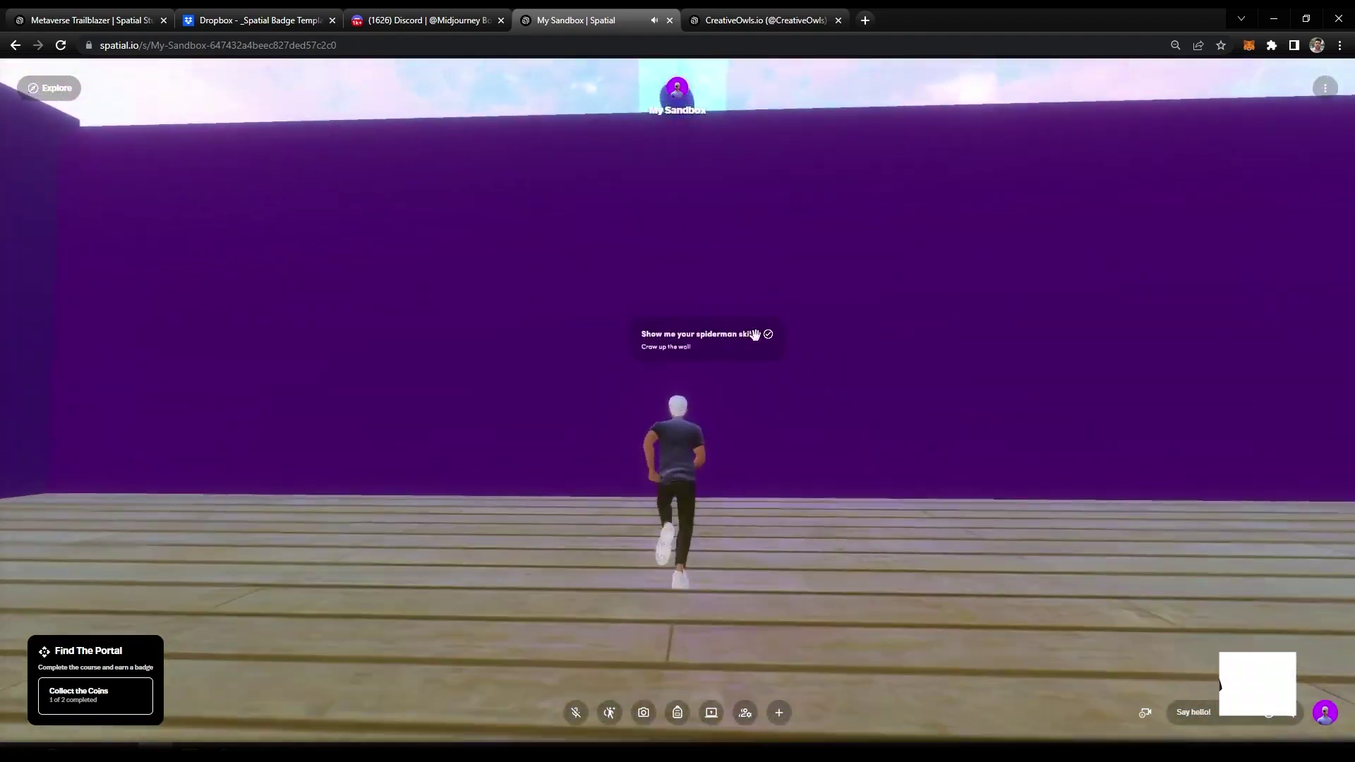
key("w")
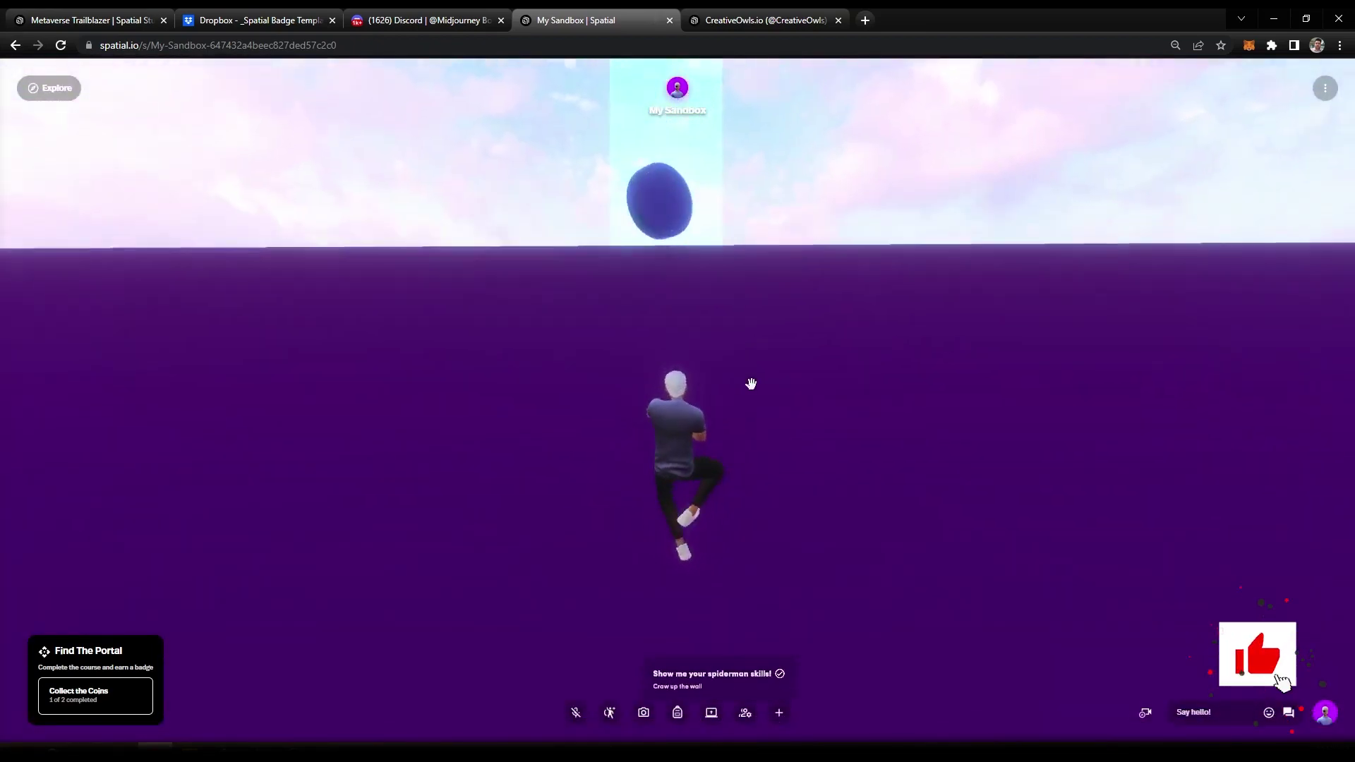
key("w")
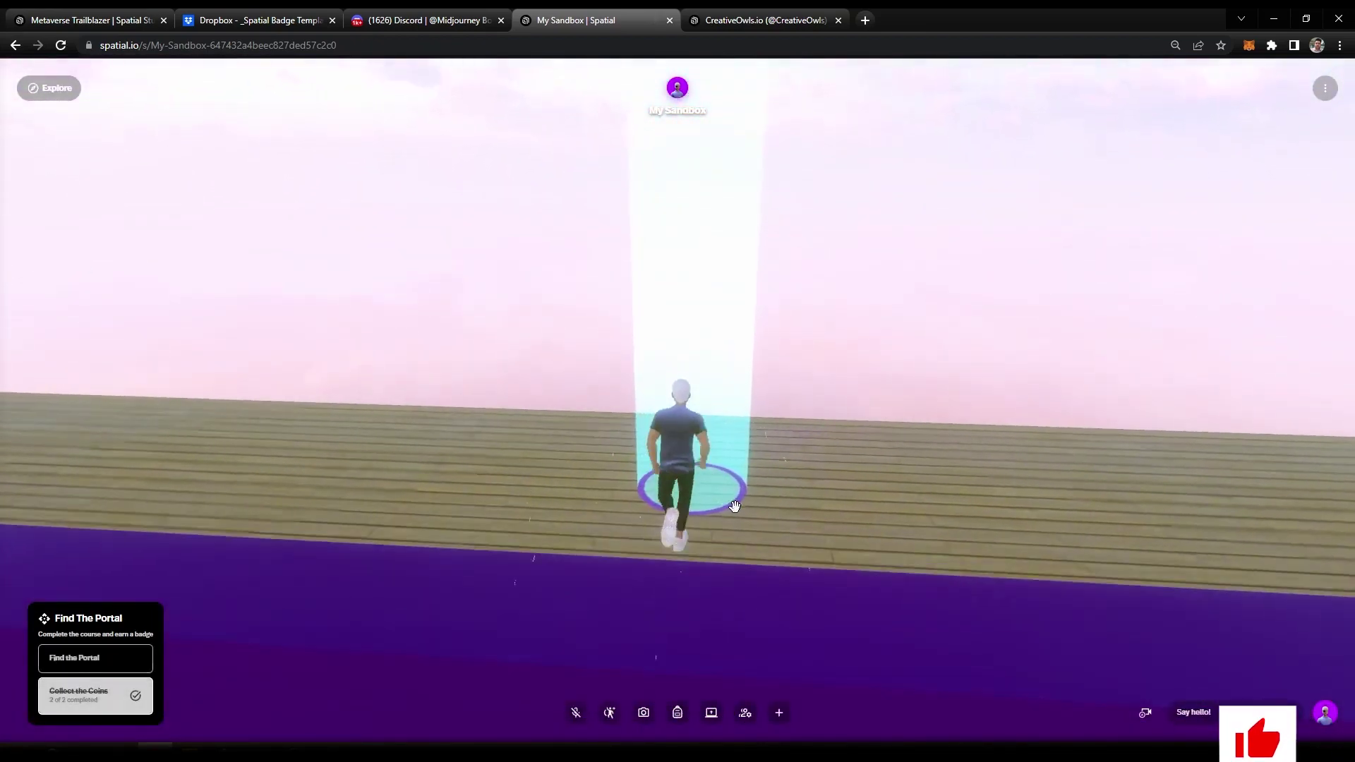
Walk the avatar into the portal to complete the Find The Portal quest and look around the arrival platform
key("w")
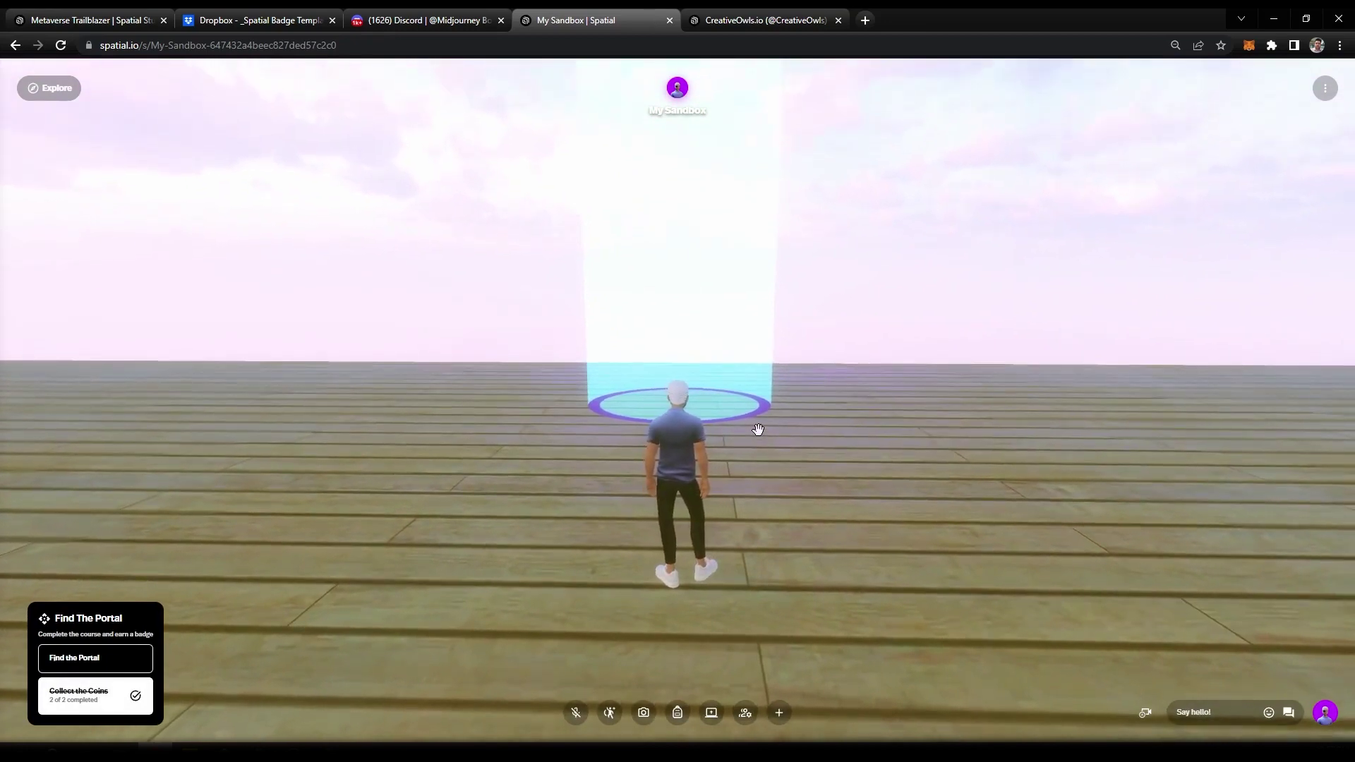
key("w")
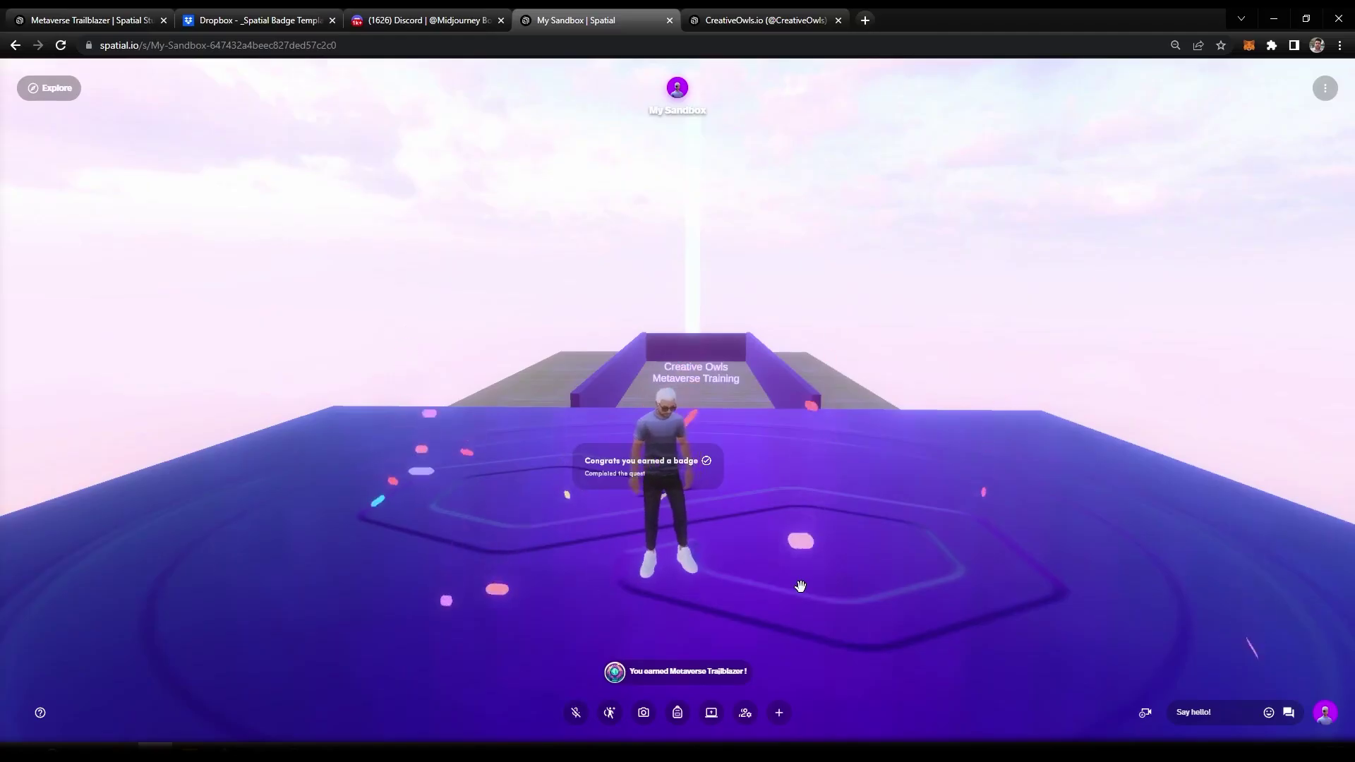
left_click_drag(1003, 517, 778, 587)
key("w")
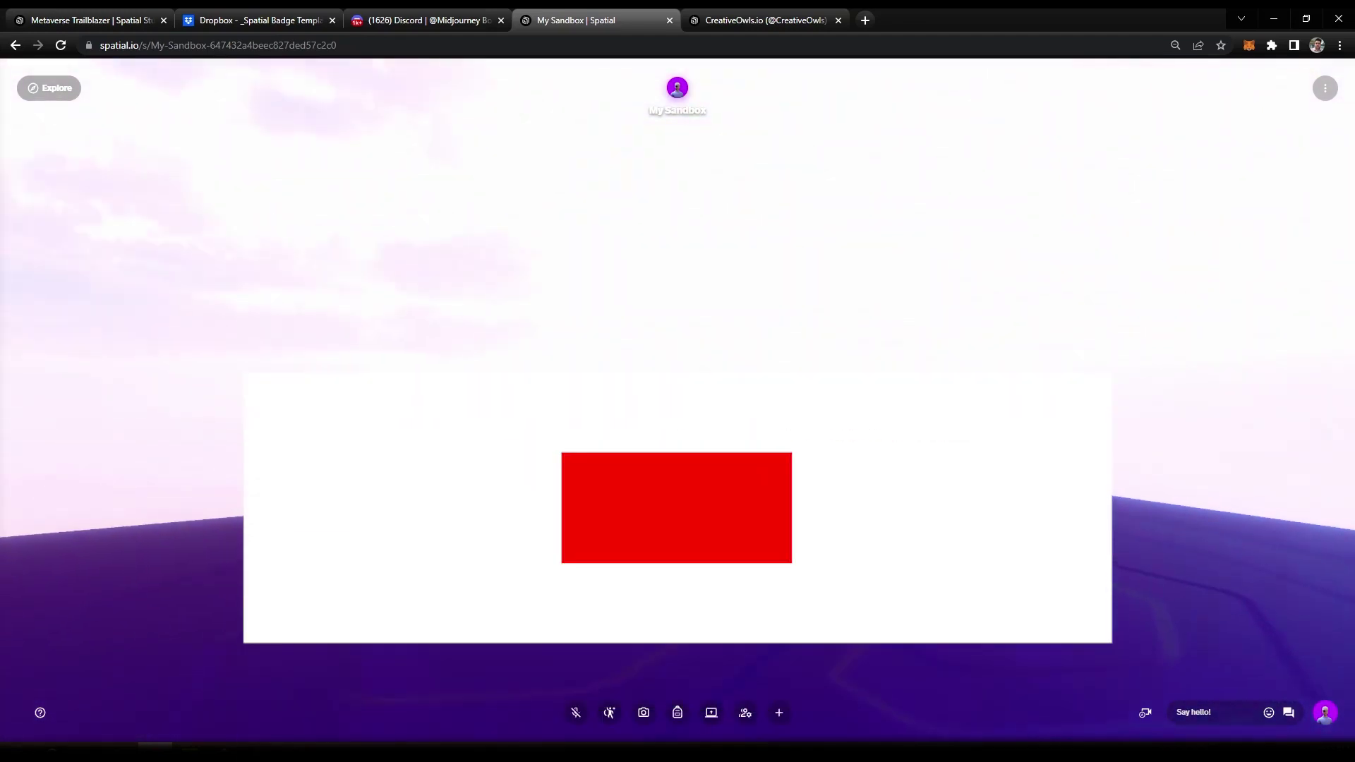